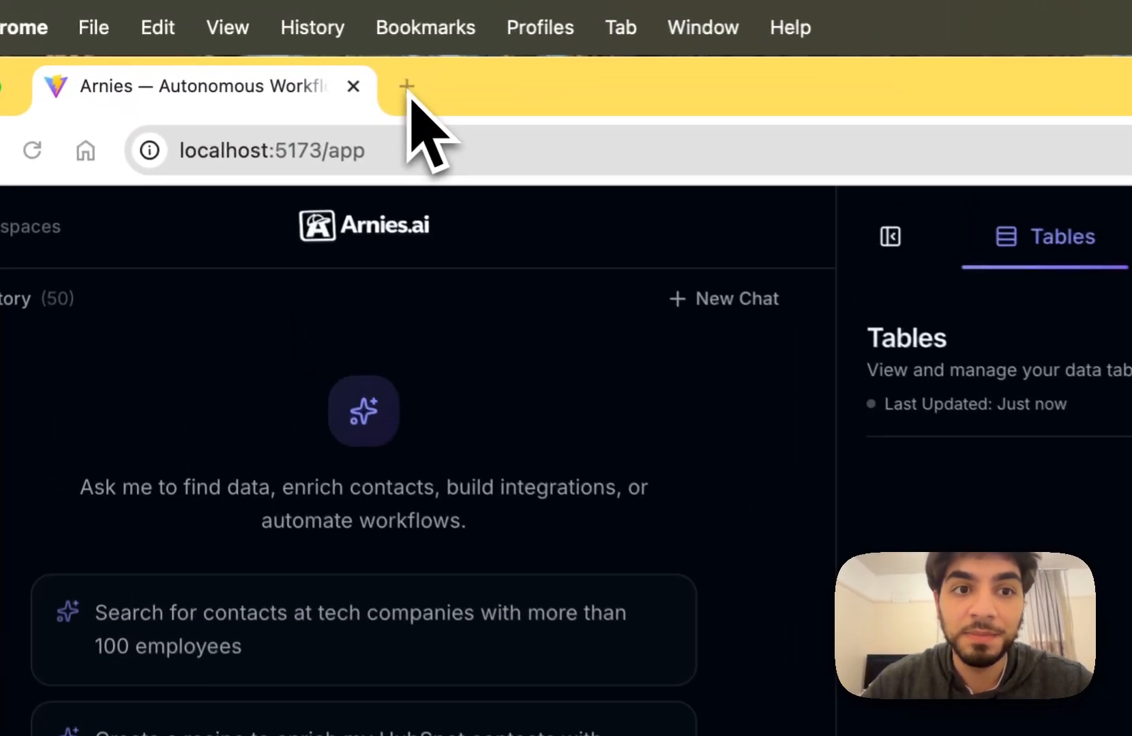
Open the Unipile website in a new browser tab.
left_click(258, 44)
type("un")
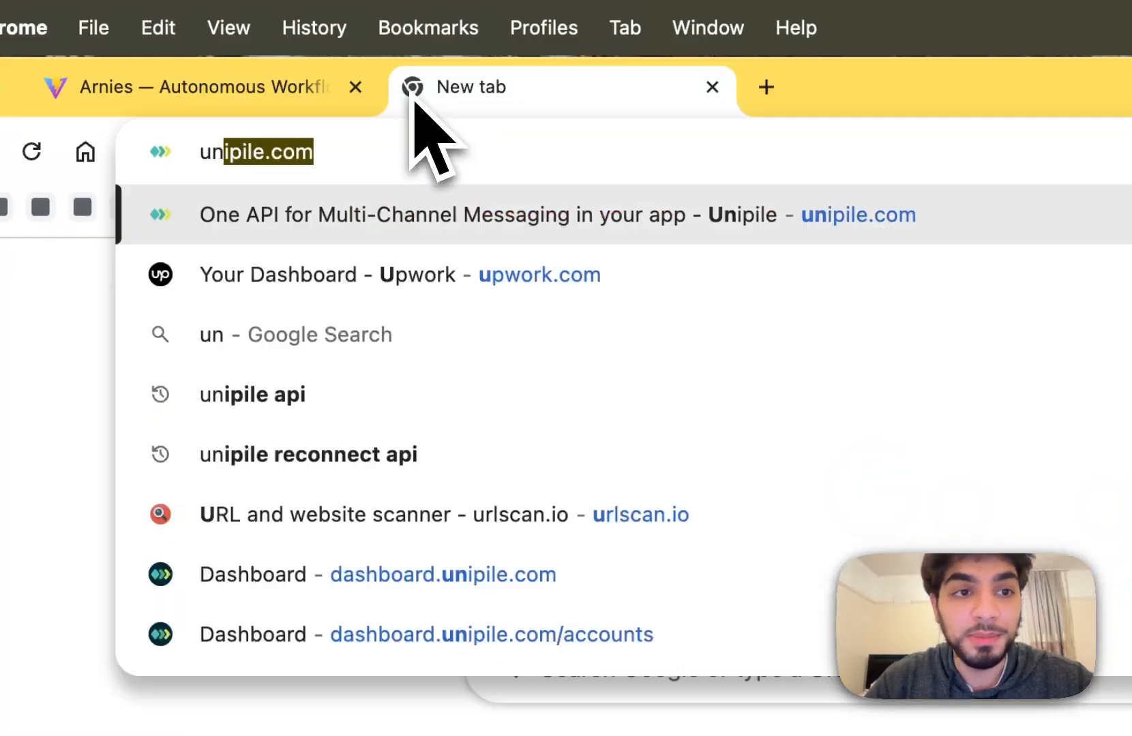
type("ip")
key("Return")
Back in Arnies, browse the Integrations page's connected integrations, credentials and available apps.
left_click(316, 93)
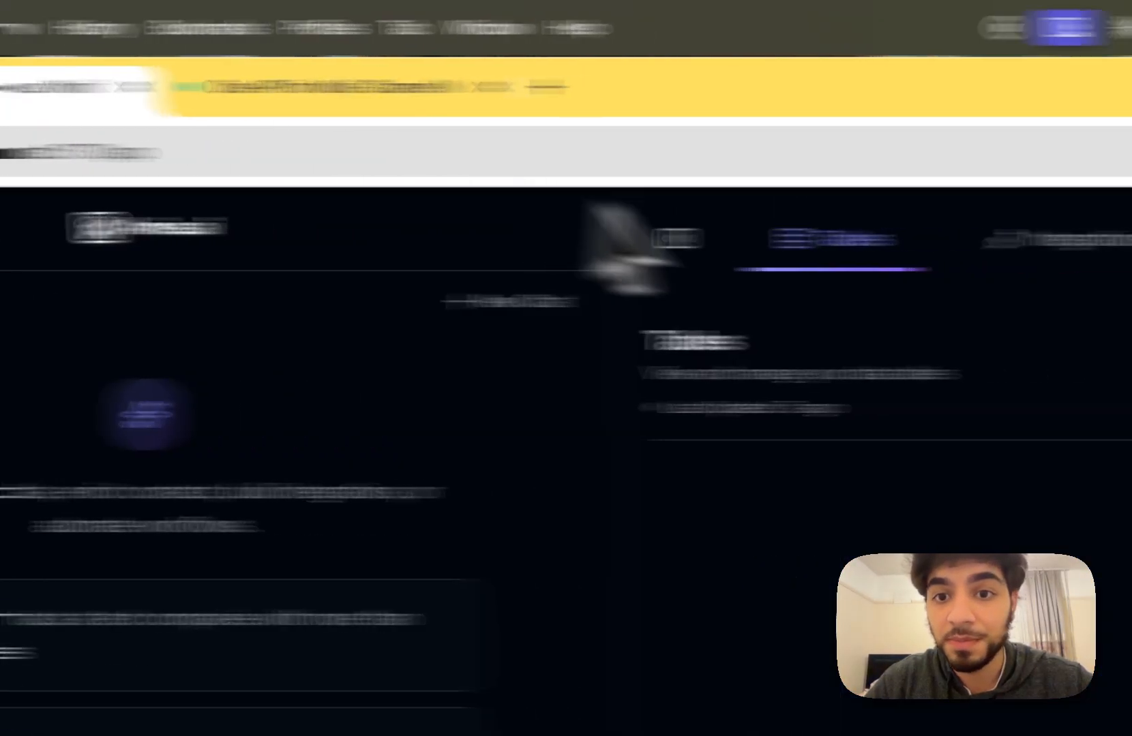
left_click(1020, 235)
left_click(571, 423)
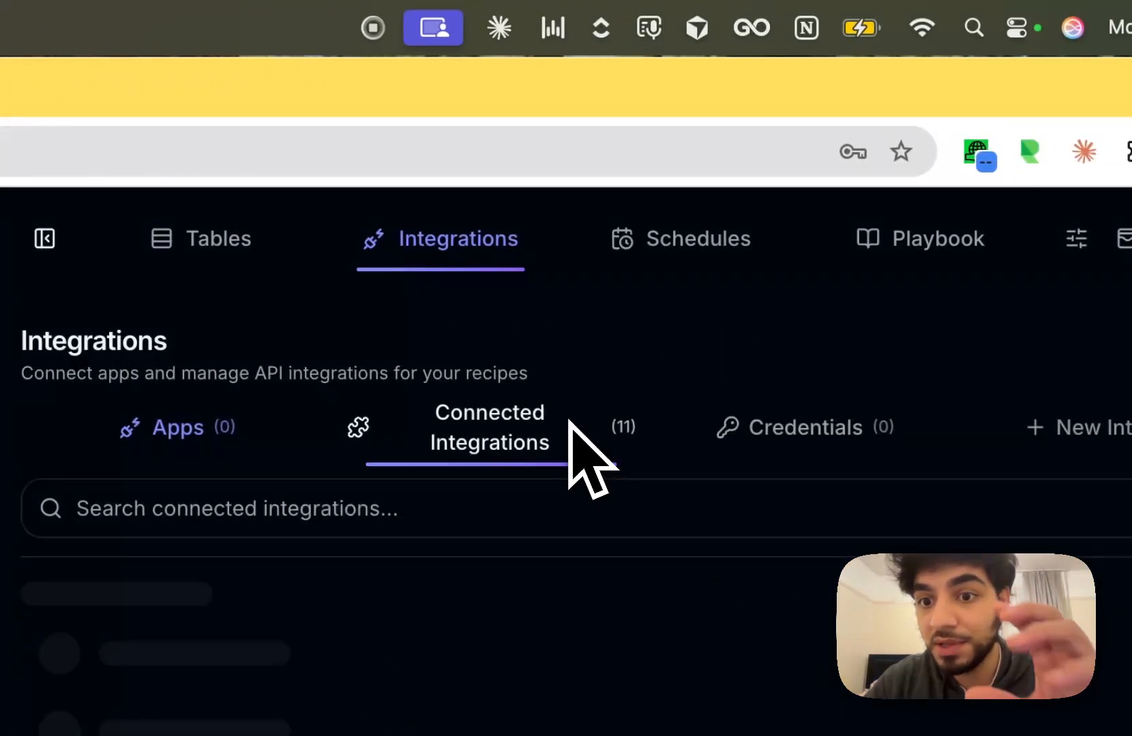
left_click(819, 436)
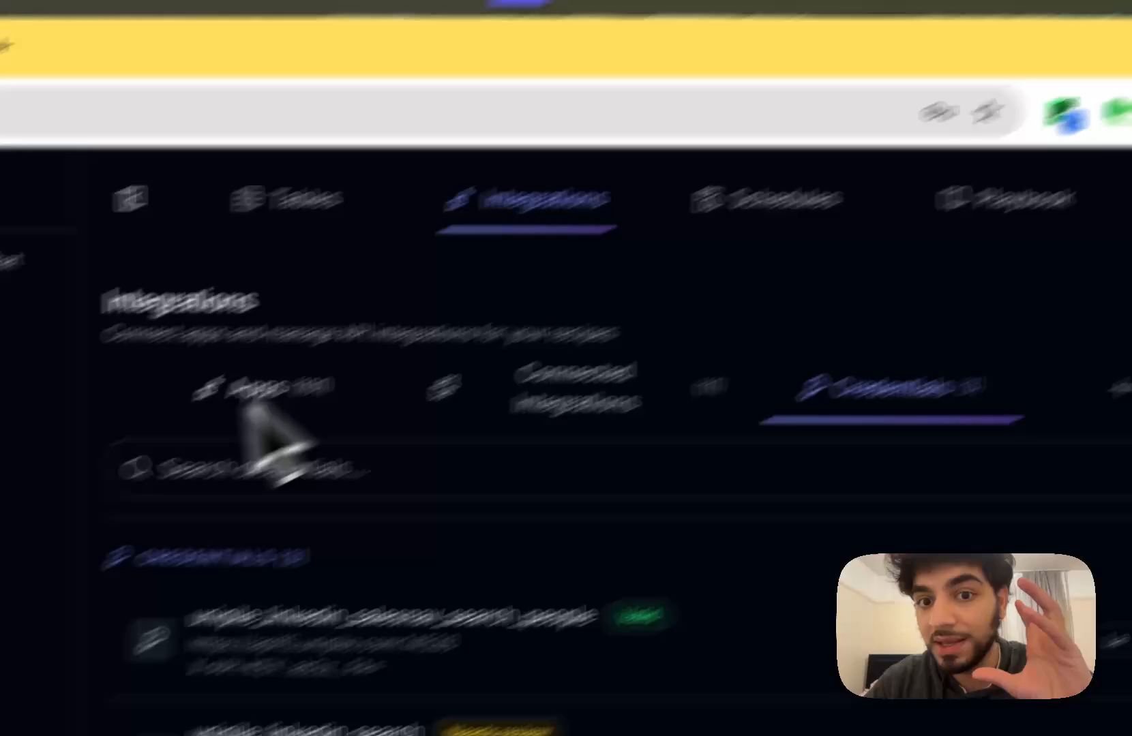
left_click(219, 450)
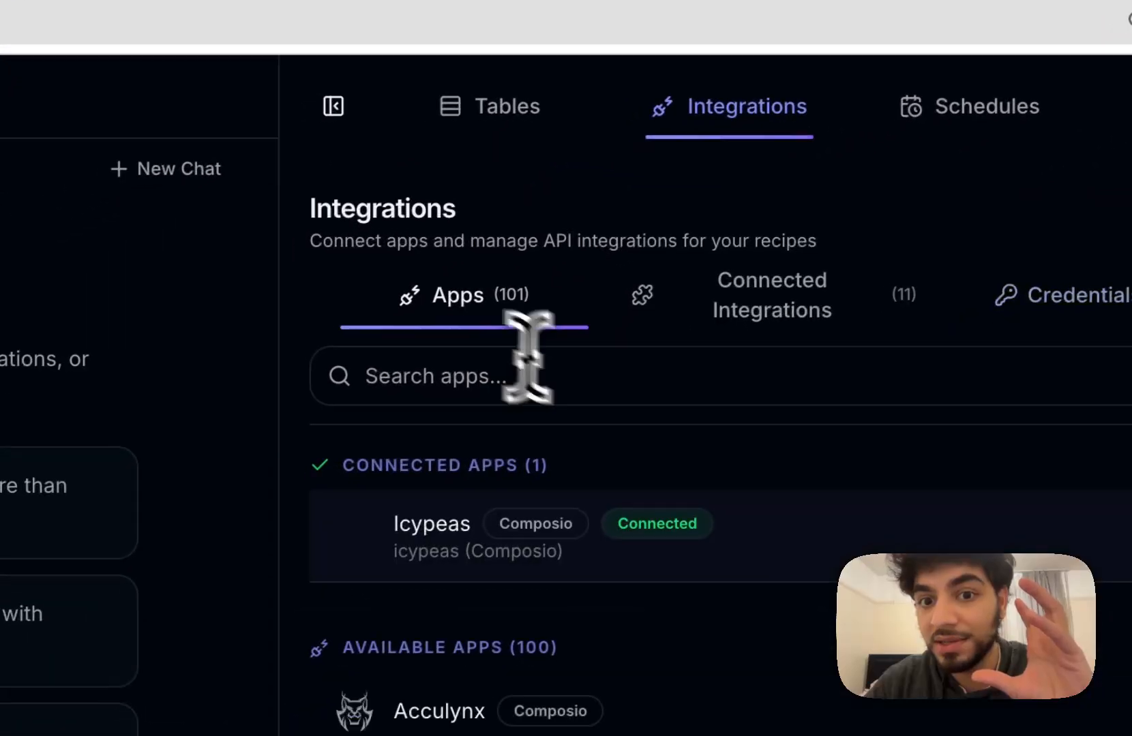
Search the app list for 'unip', find no Unipile app, and clear the search.
left_click(581, 382)
type("unipile")
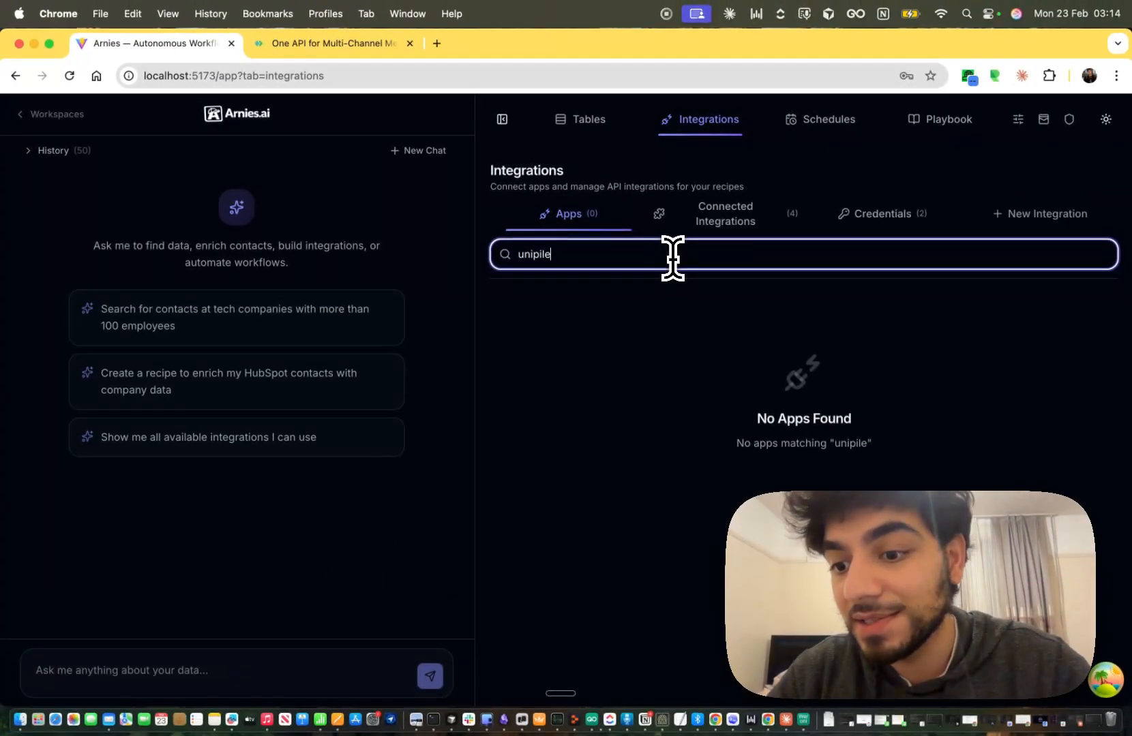
key("super+a")
key("BackSpace")
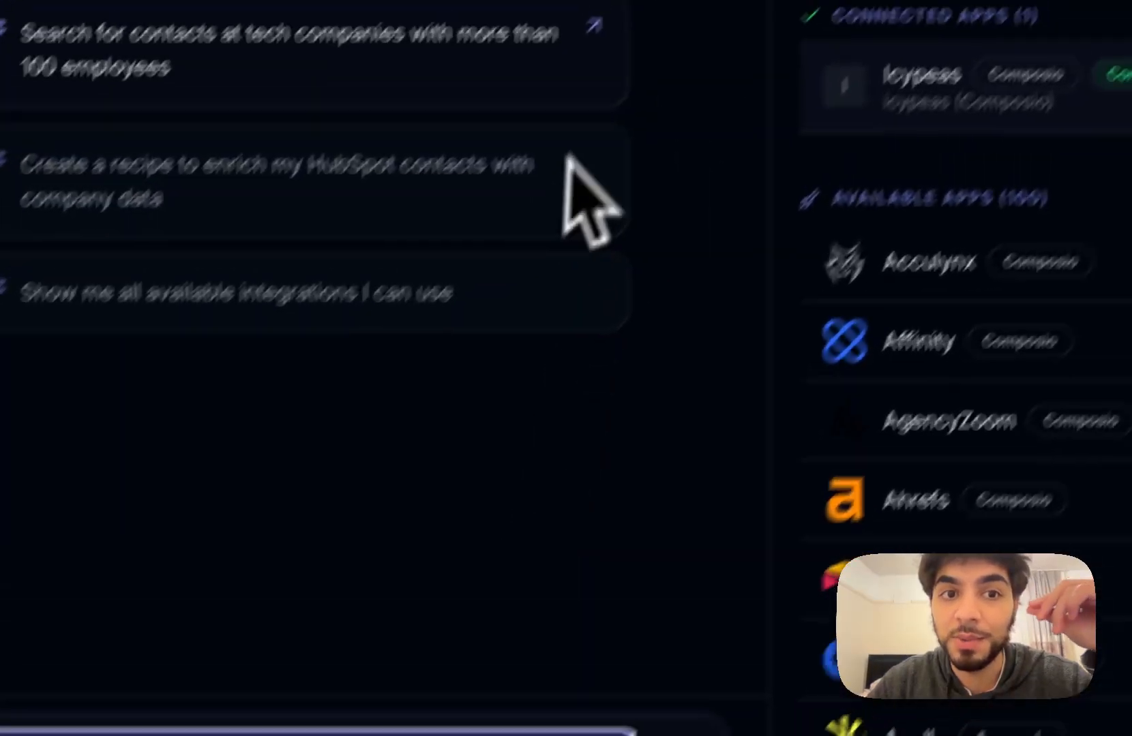
Send the suggested contact search prompt, then start a fresh chat.
left_click(540, 131)
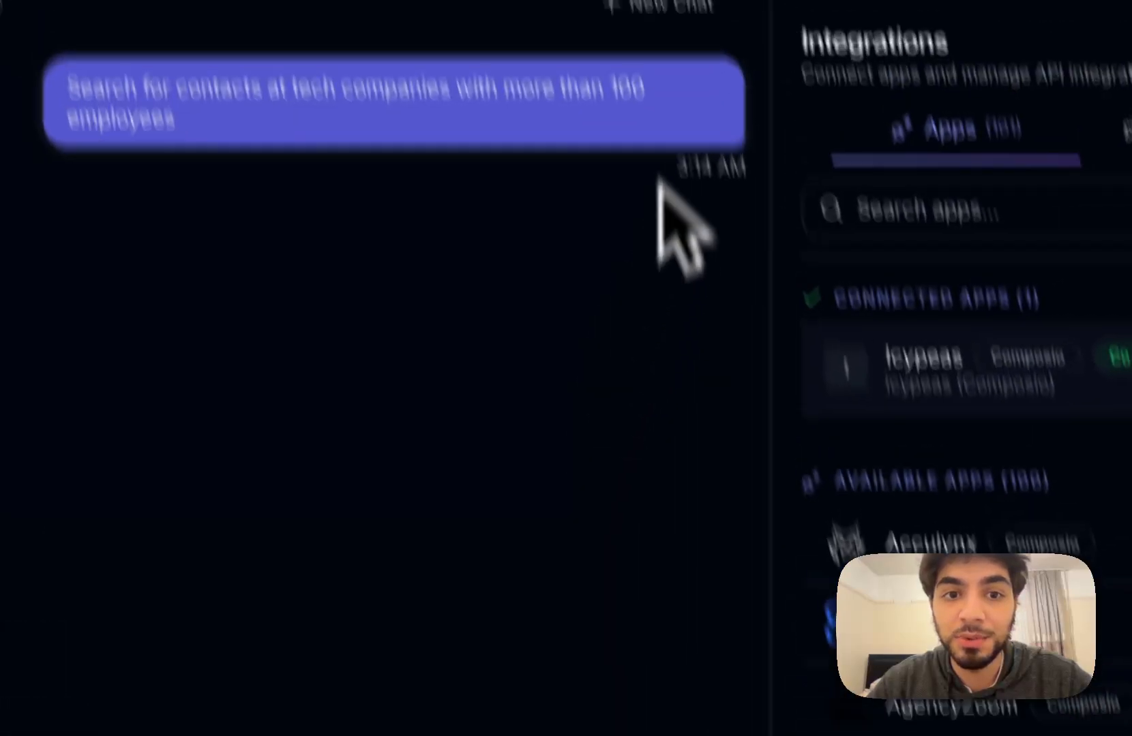
left_click(657, 19)
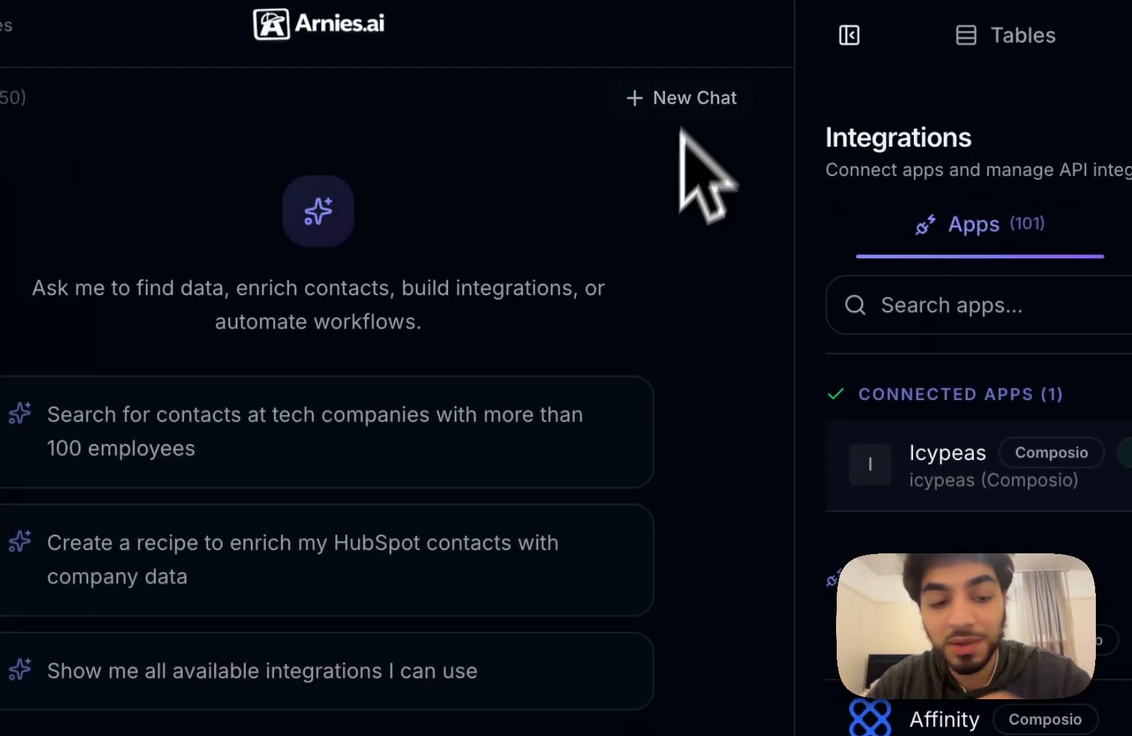
left_click(437, 613)
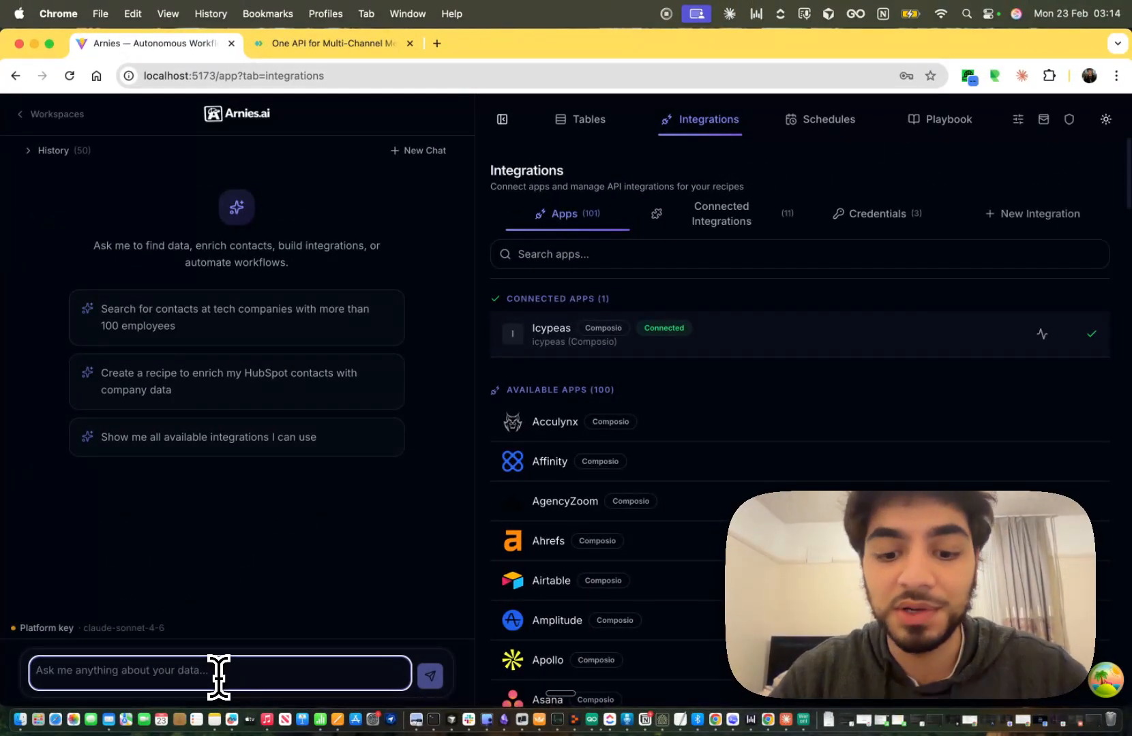
Ask the assistant to study the Unipile documentation and create a custom Unipile integration.
type("ca nyou s")
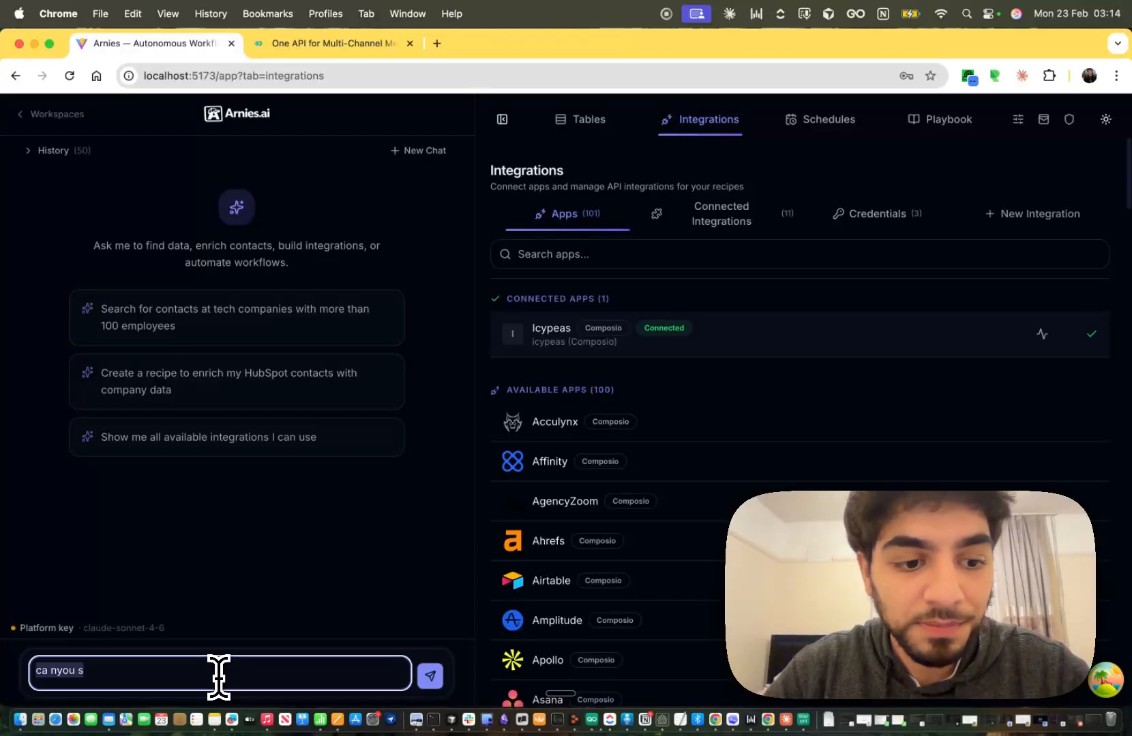
type("ou study the unipile documentation and craete custom integration for unipile")
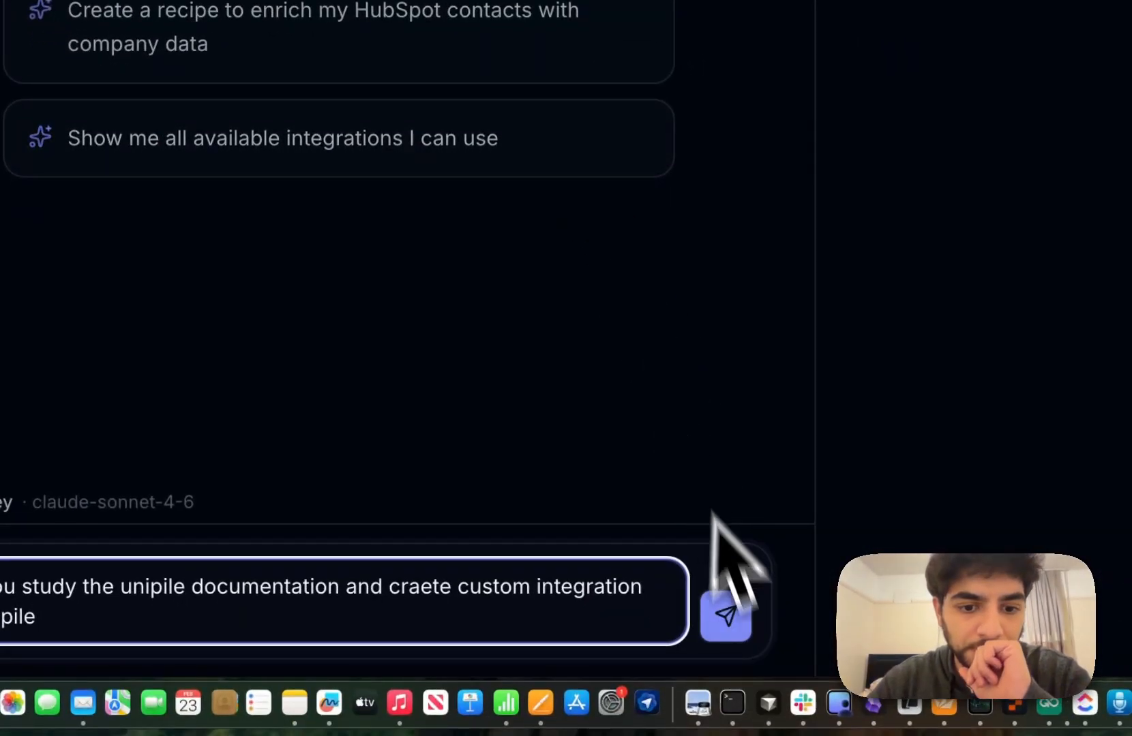
left_click(742, 605)
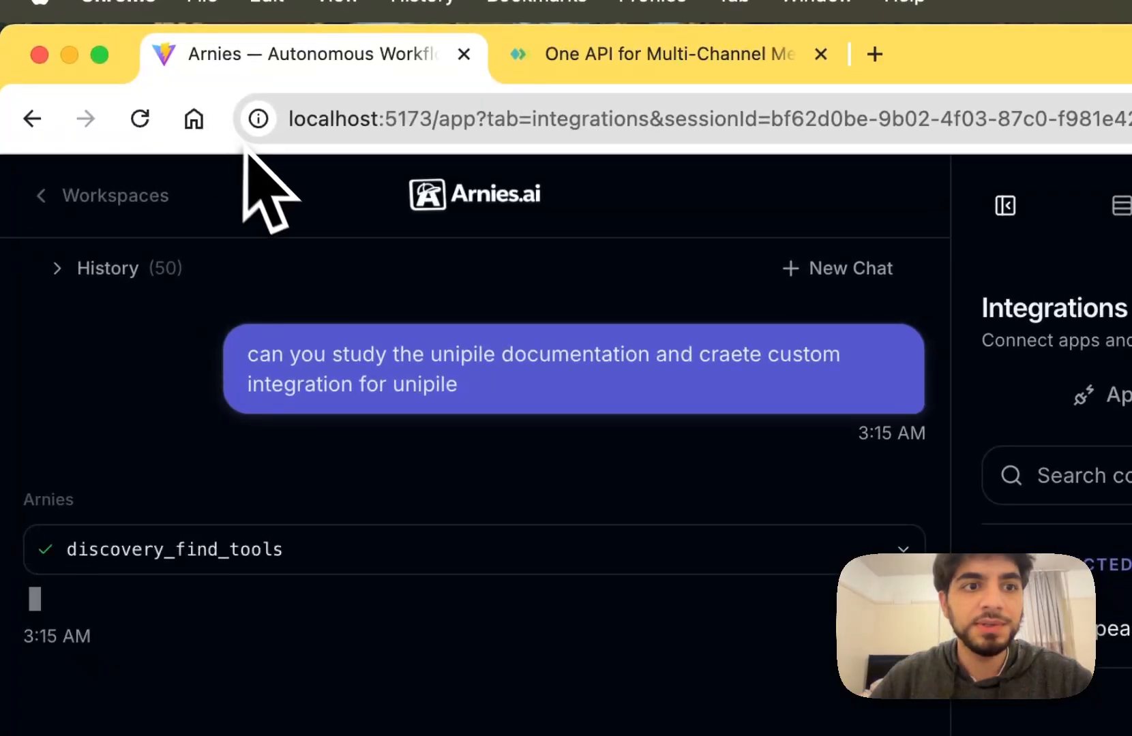
left_click(350, 551)
left_click(355, 553)
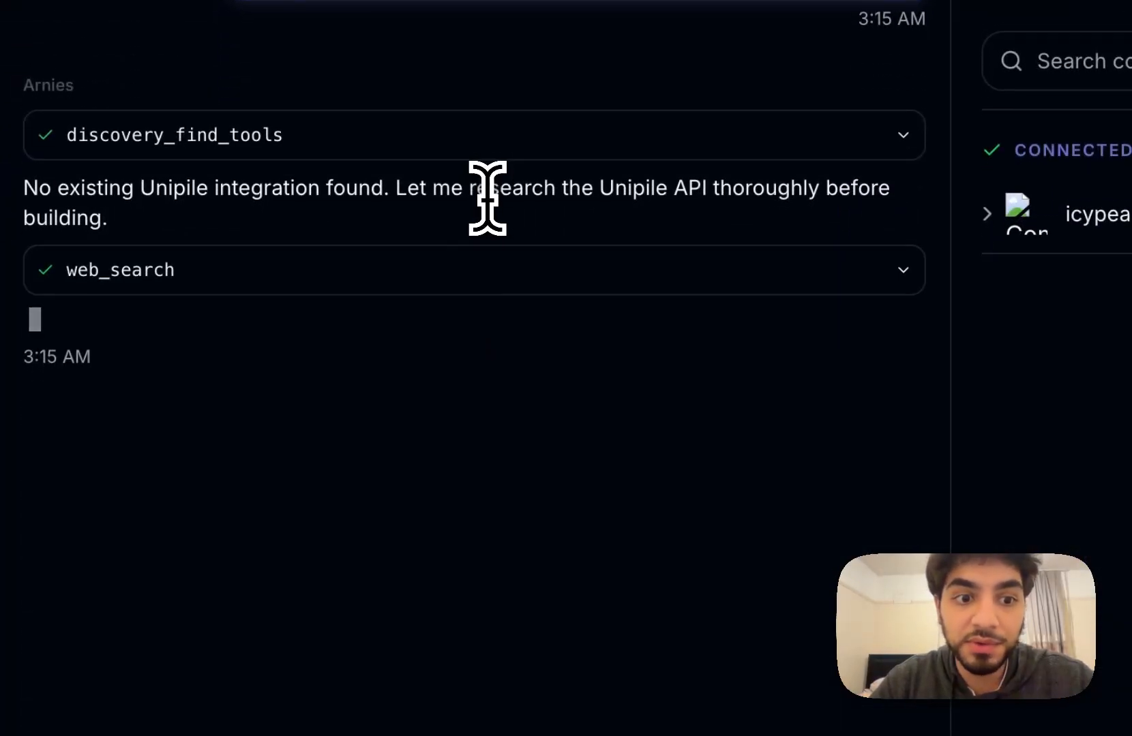
Read the no-integration-found reply and expand the first web search results.
triple_click(486, 217)
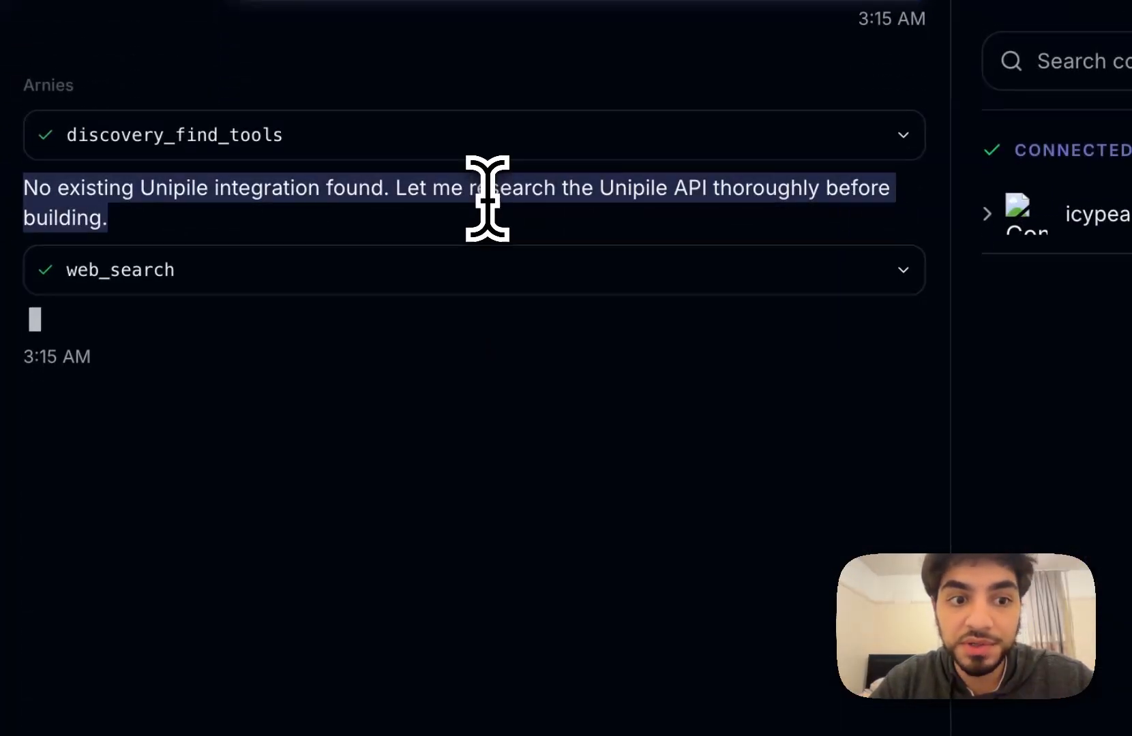
left_click(523, 254)
scroll(539, 361, "down", 2)
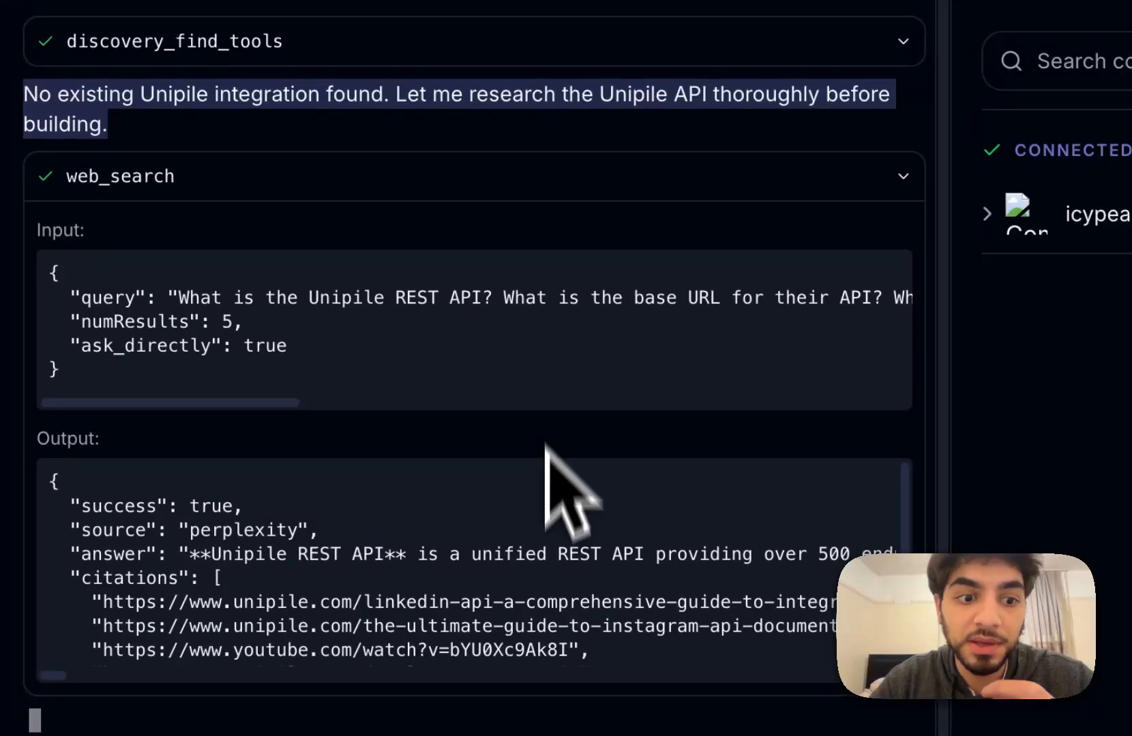
scroll(561, 581, "down", 5)
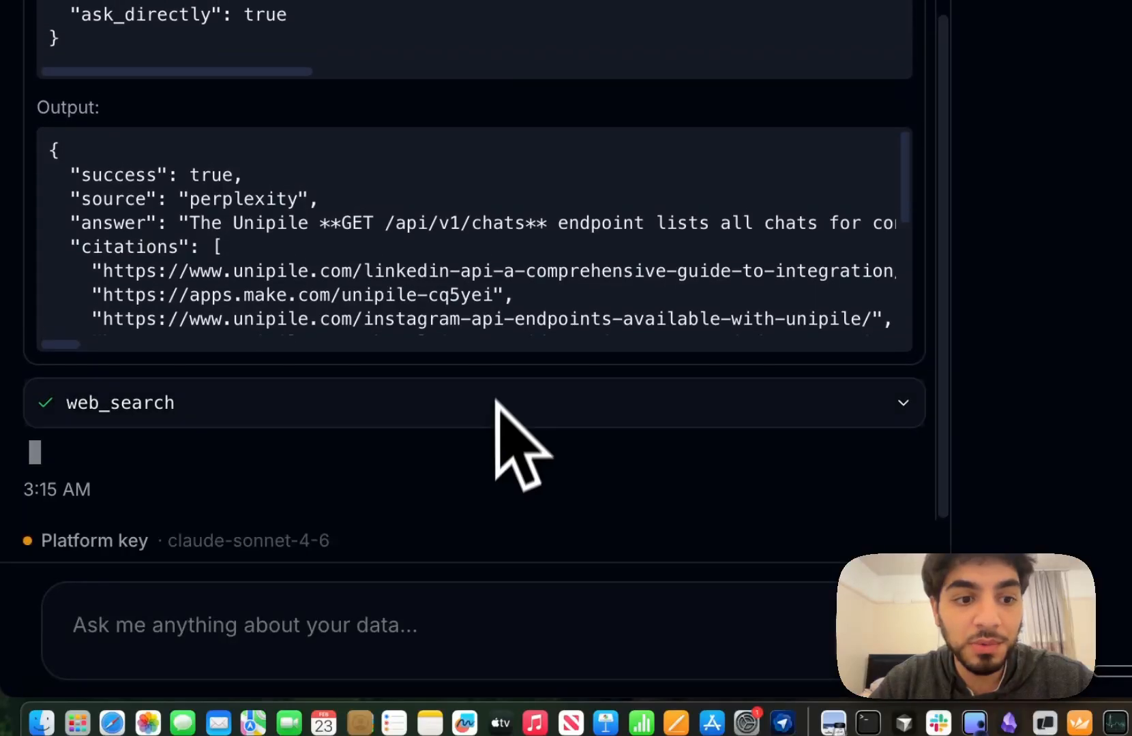
left_click(493, 404)
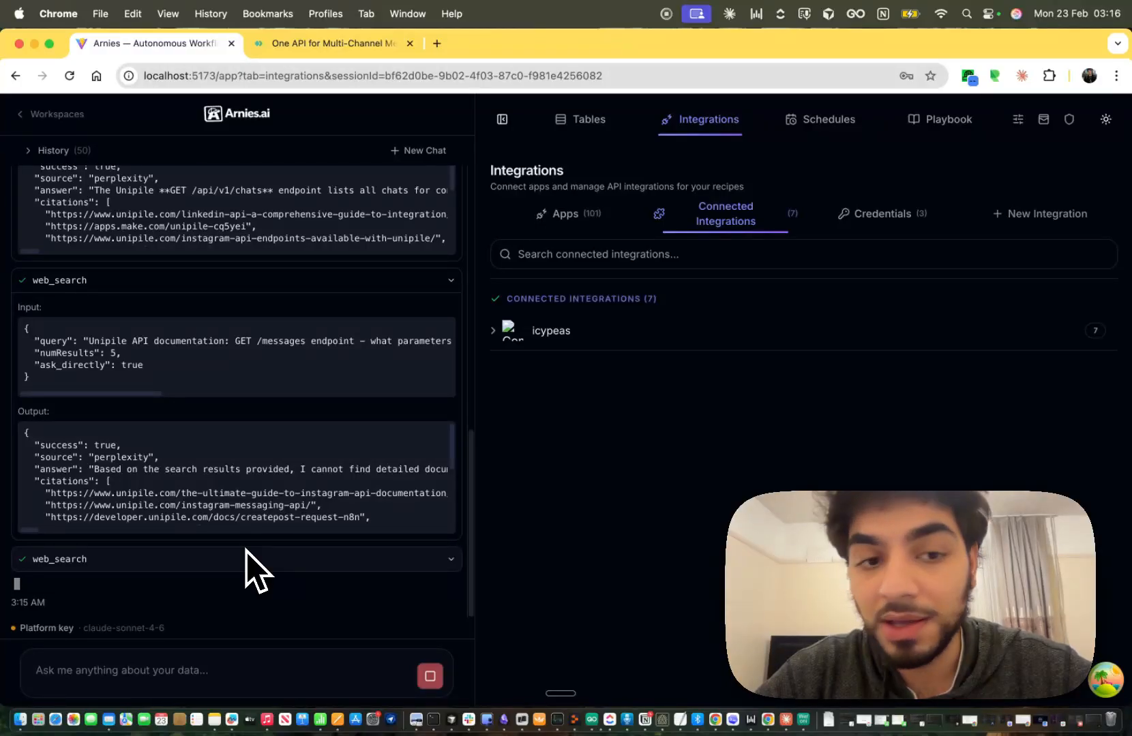
Expand each Unipile web search, including the messages endpoint search, until integration options appear.
scroll(246, 550, "up", 10)
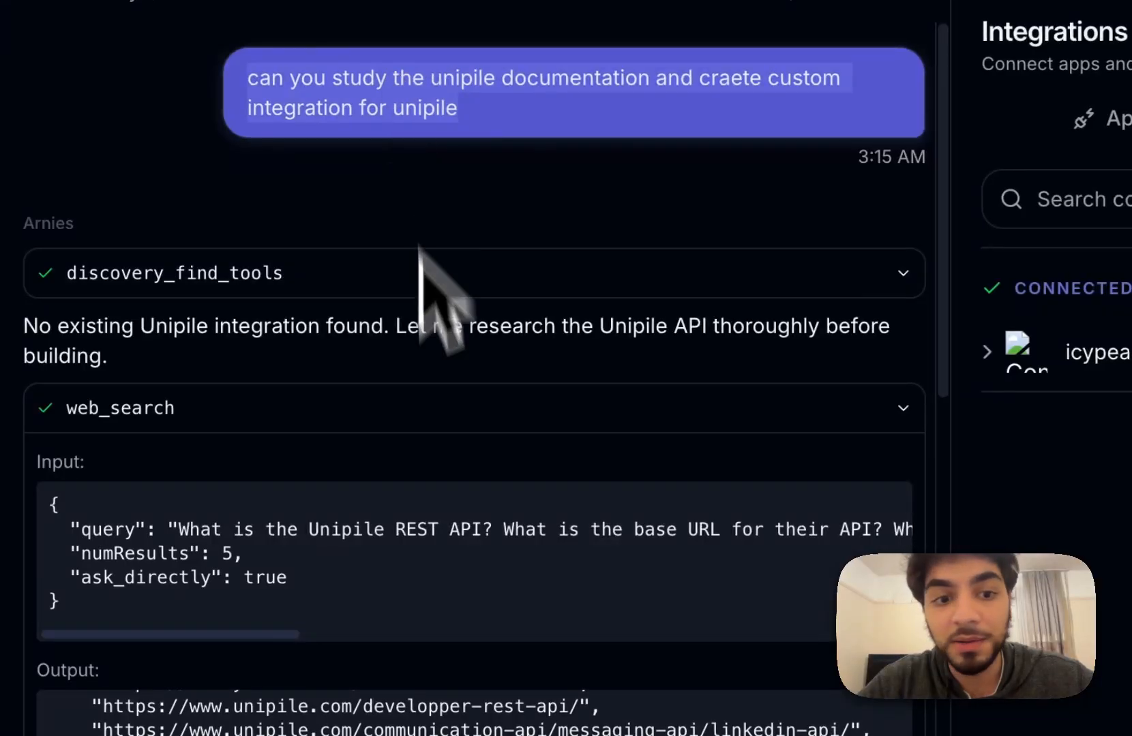
scroll(424, 245, "down", 10)
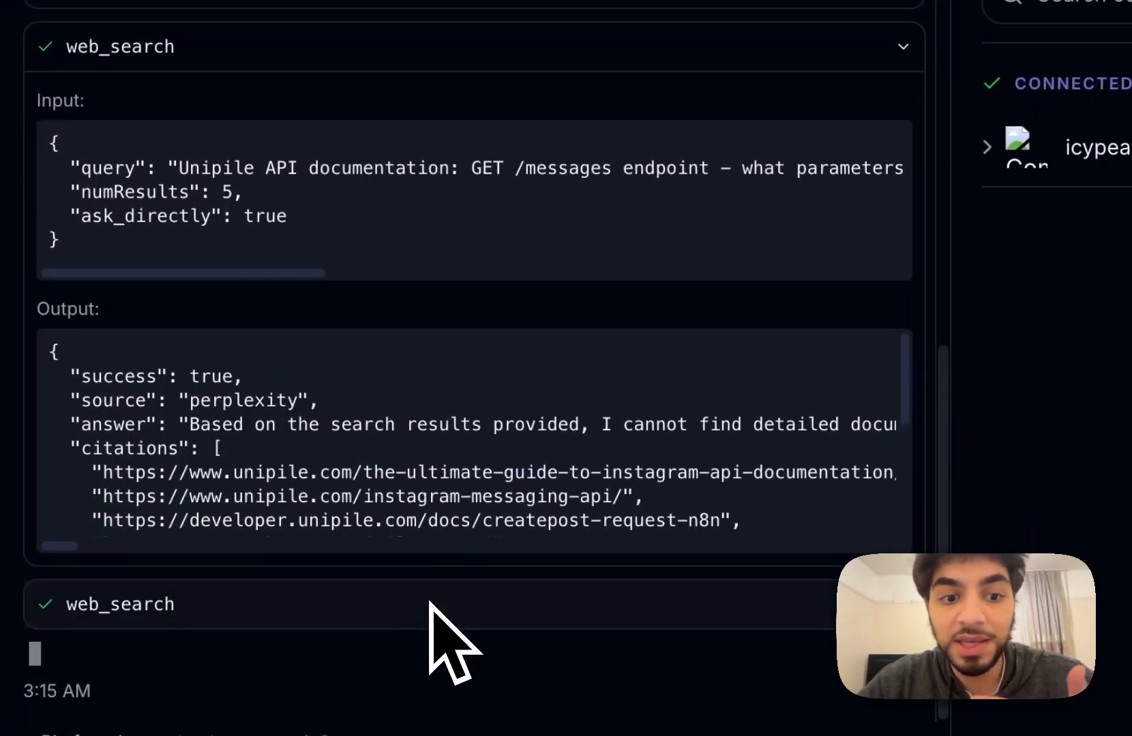
left_click(436, 619)
scroll(434, 621, "down", 7)
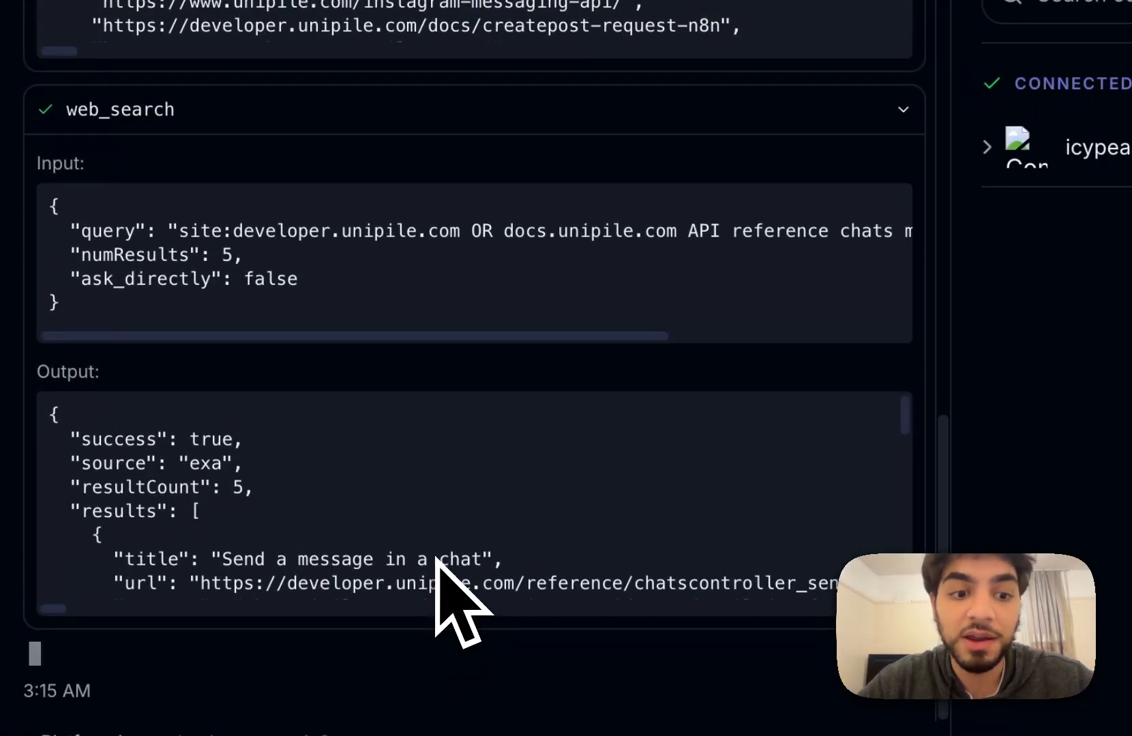
scroll(433, 561, "down", 8)
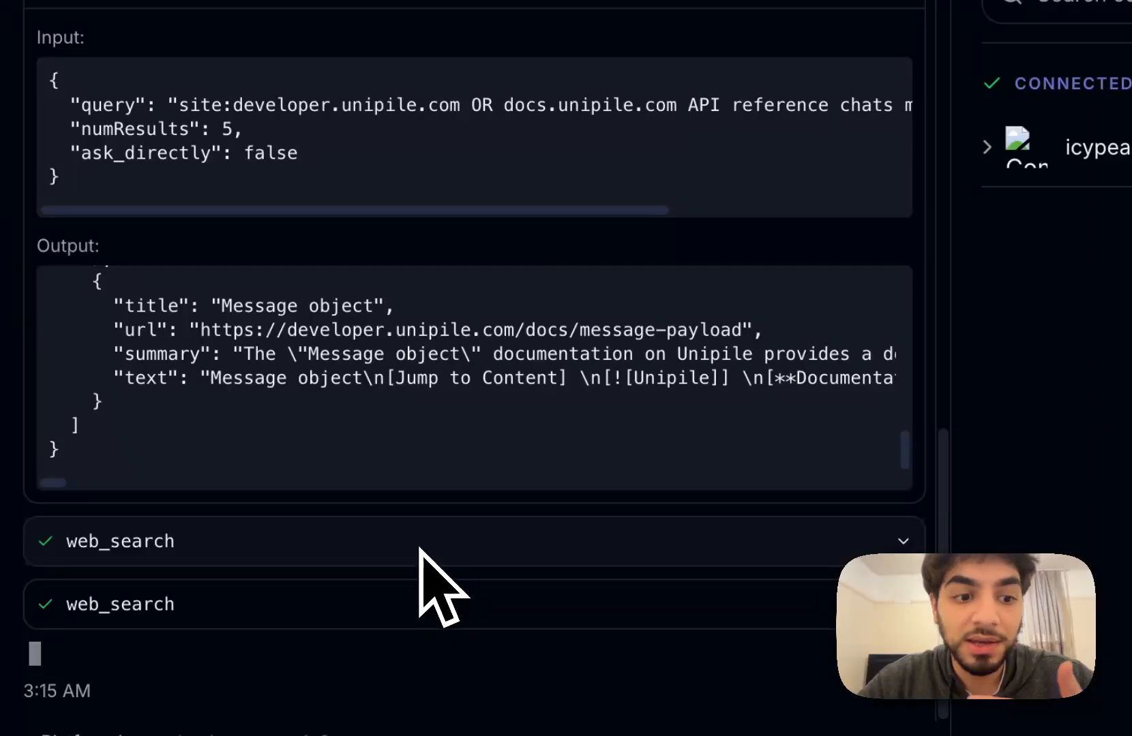
left_click(424, 552)
scroll(424, 553, "down", 7)
left_click(366, 590)
scroll(368, 600, "down", 8)
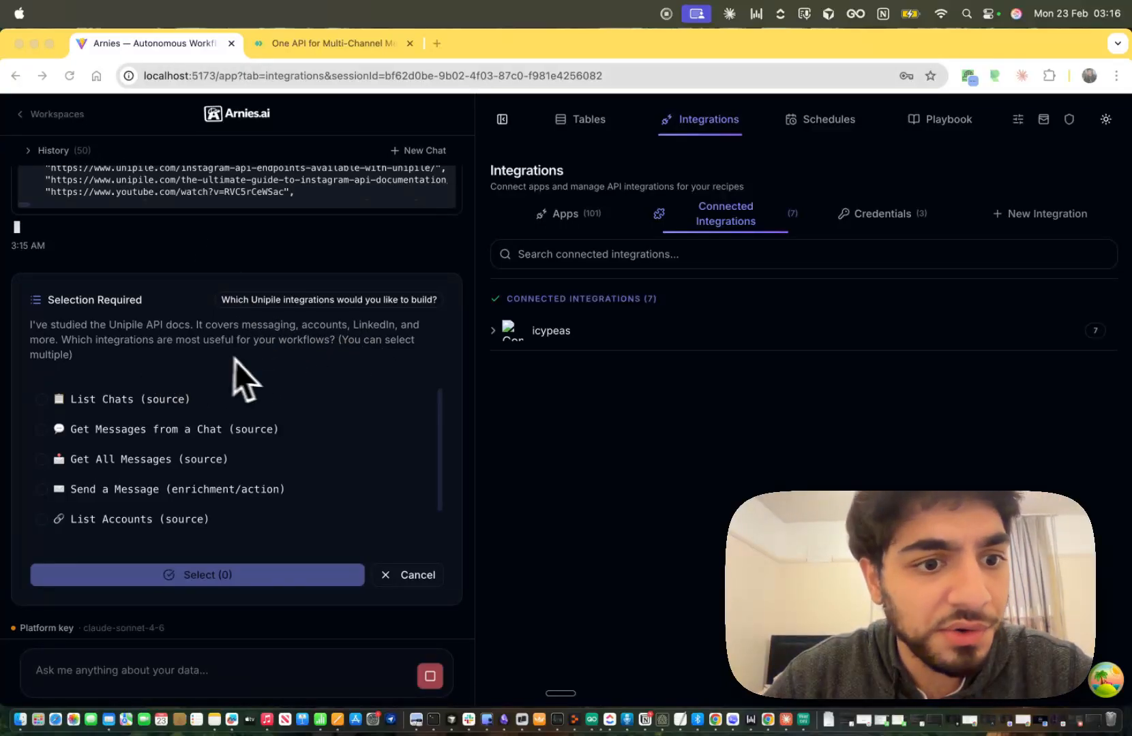
Pick Get User Profile from the offered Unipile integrations and confirm the choice.
scroll(223, 453, "down", 1)
scroll(204, 478, "up", 1)
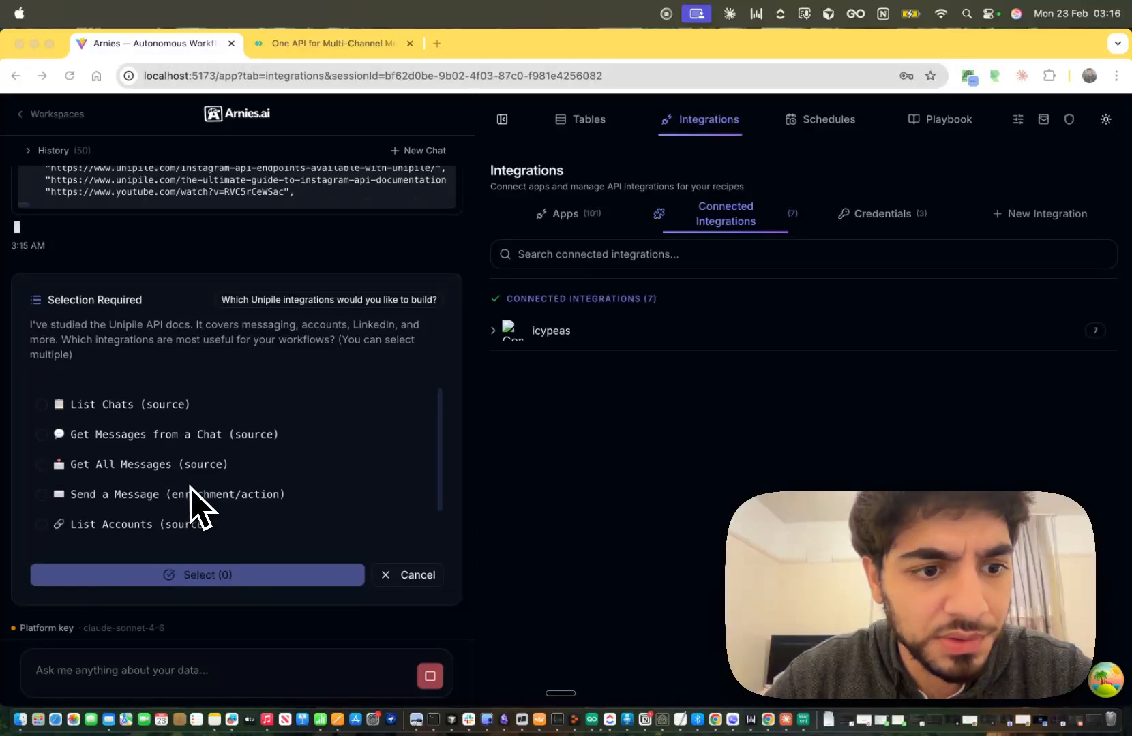
scroll(191, 492, "down", 1)
scroll(160, 470, "down", 1)
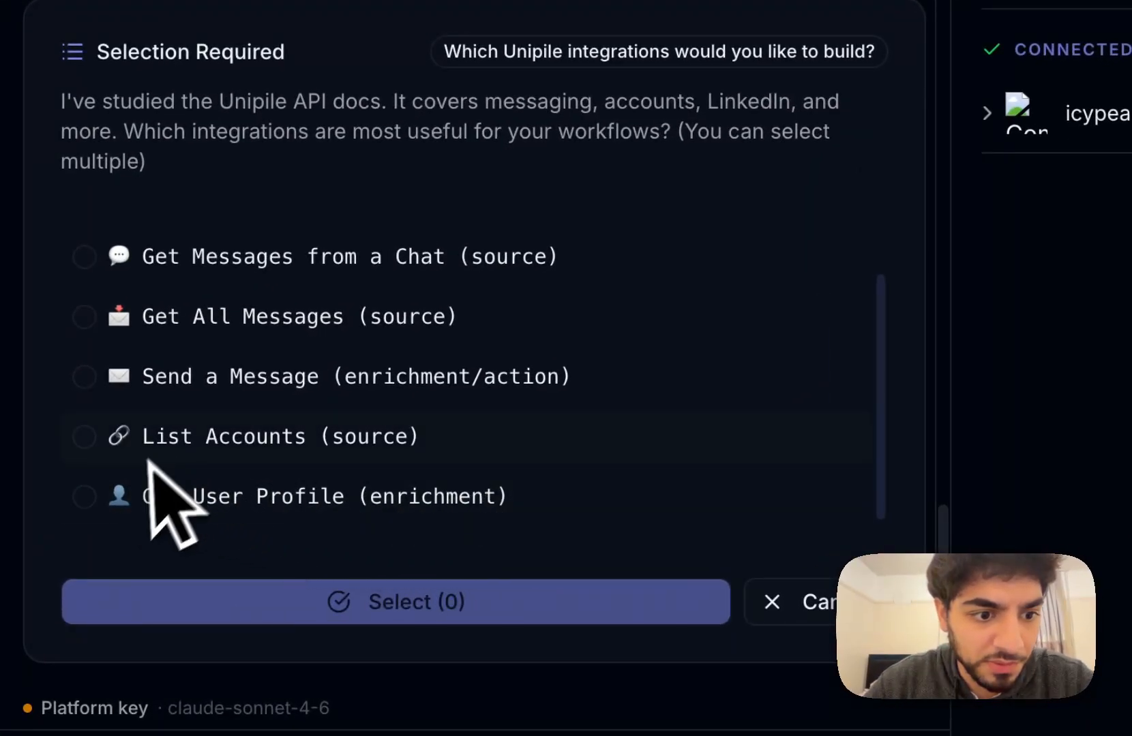
left_click(124, 497)
left_click(274, 600)
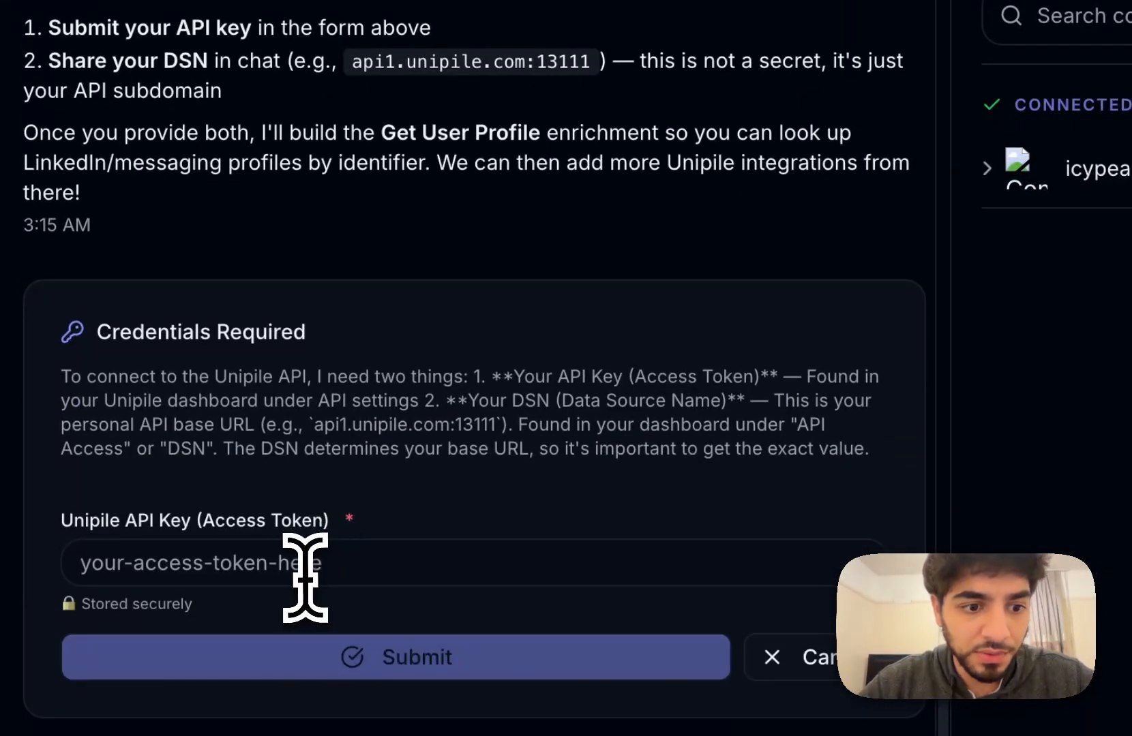
Paste the Unipile API key into the credentials field, submit it, and dismiss Chrome's save-password prompt.
left_click(305, 577)
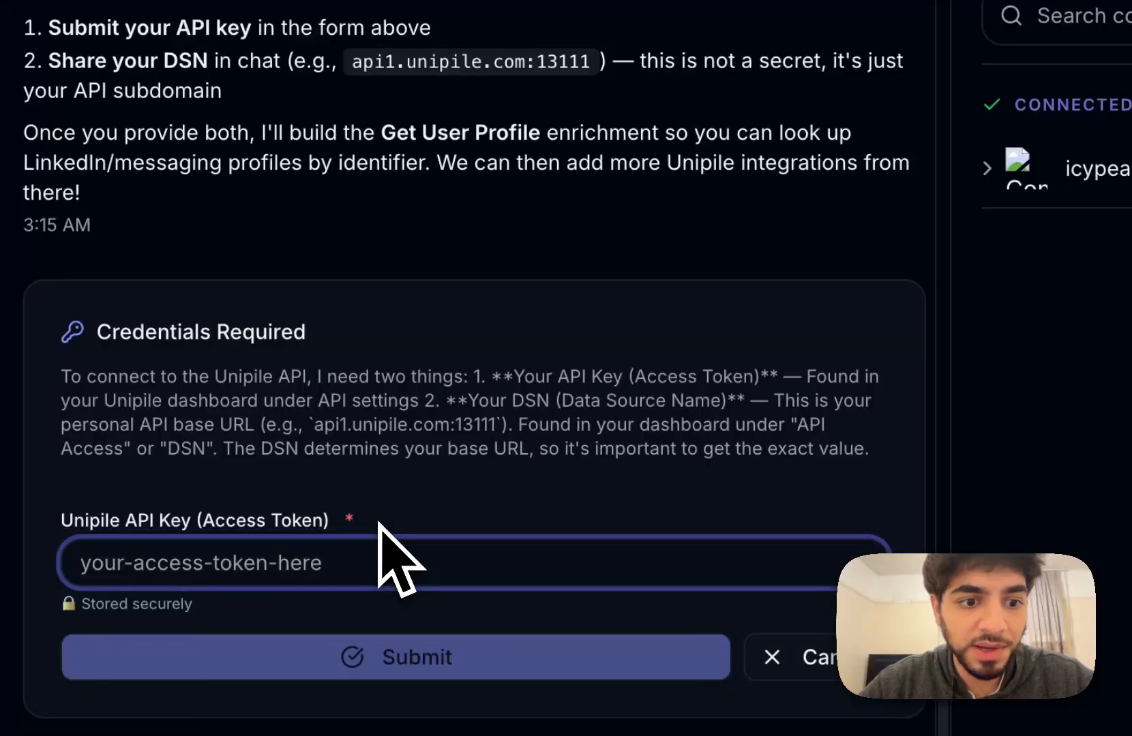
left_click(374, 497)
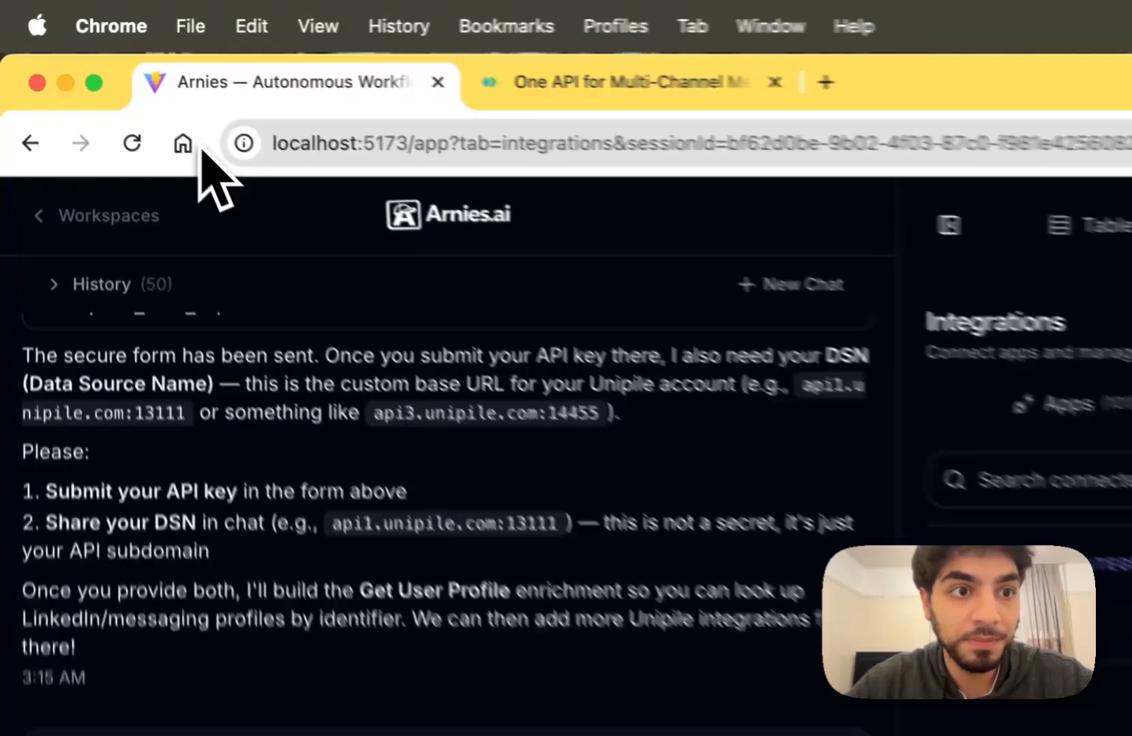
left_click(211, 536)
key("super+v")
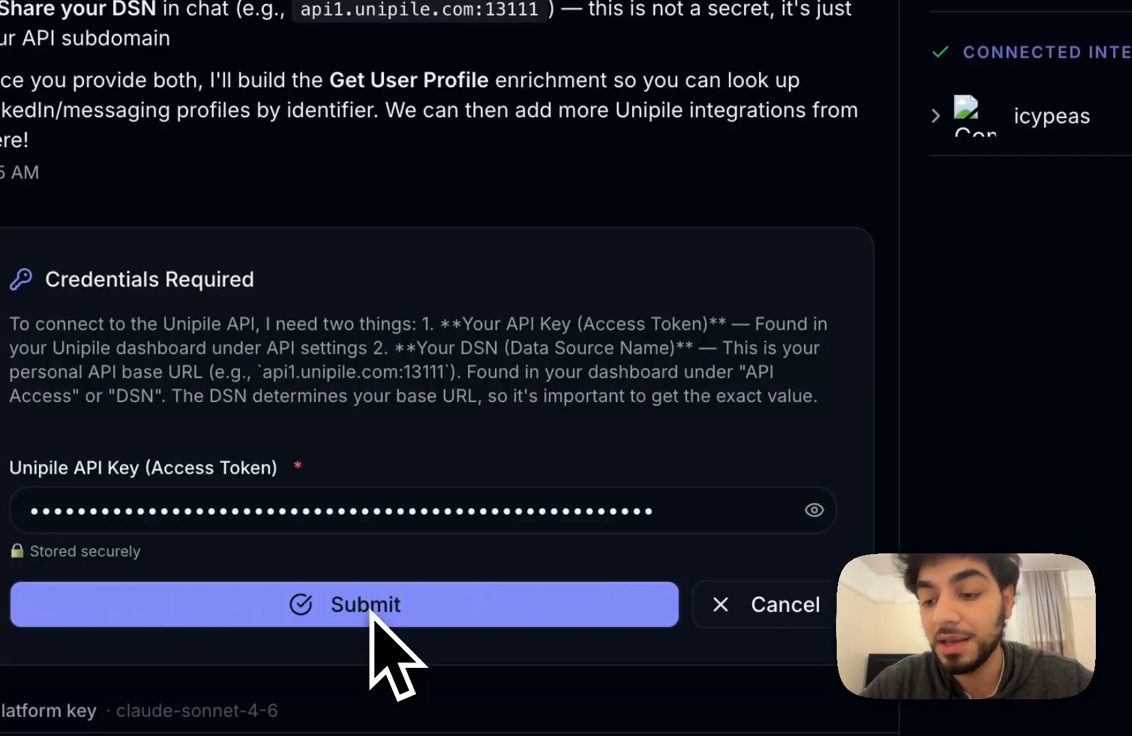
left_click(411, 606)
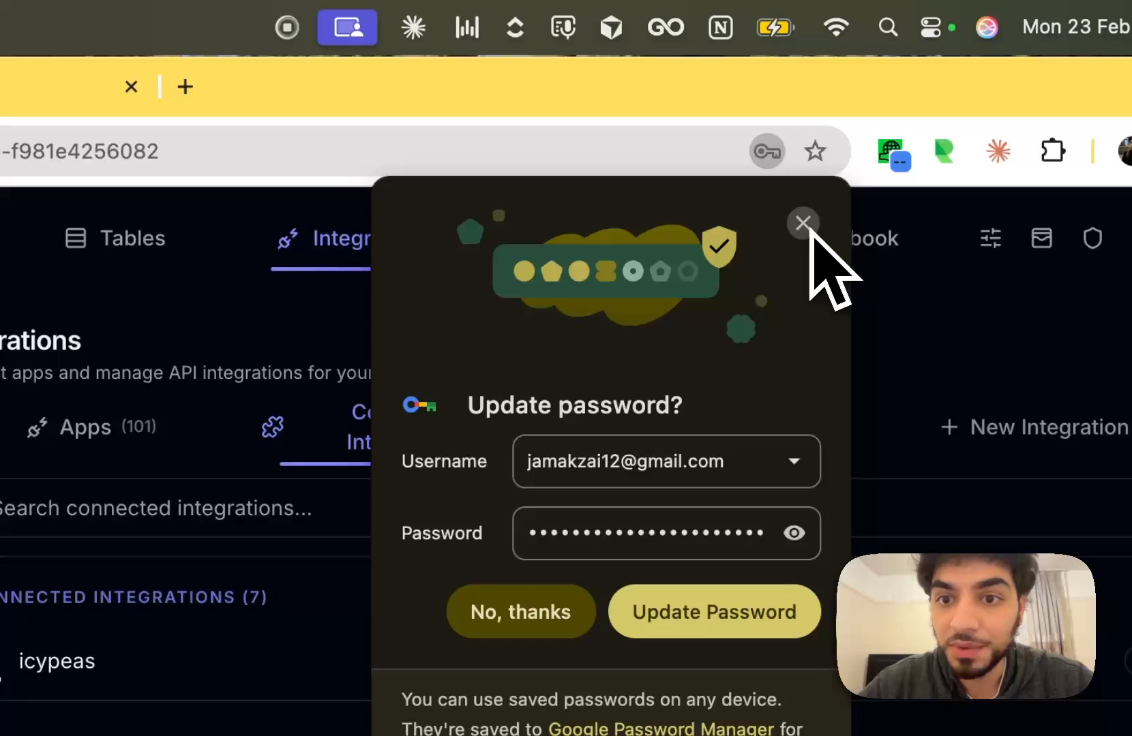
left_click(805, 223)
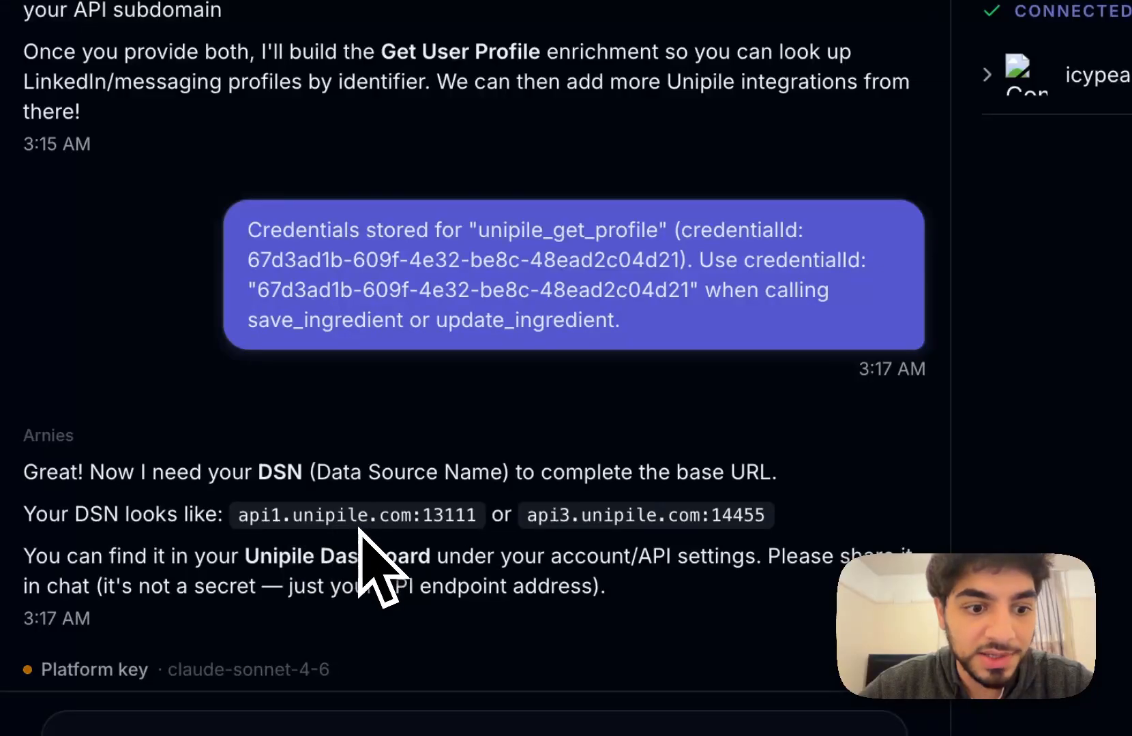
Send the DSN api15.unipile.com:14526 to the assistant in the chat.
triple_click(353, 540)
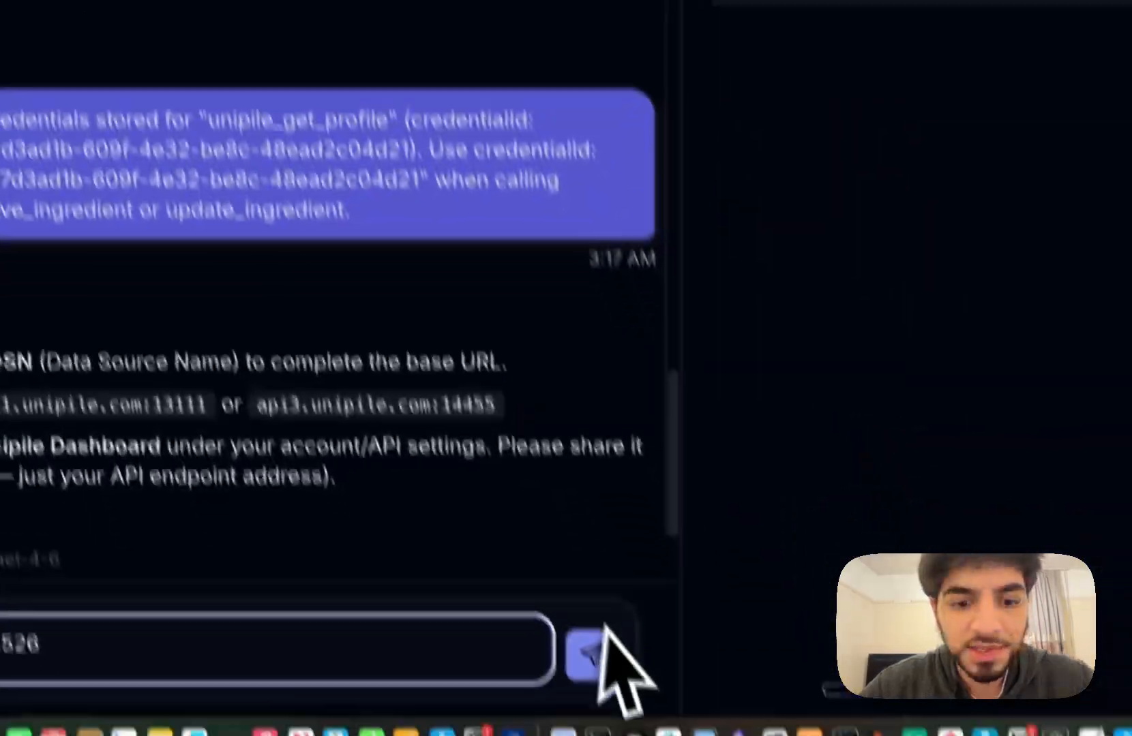
left_click(577, 617)
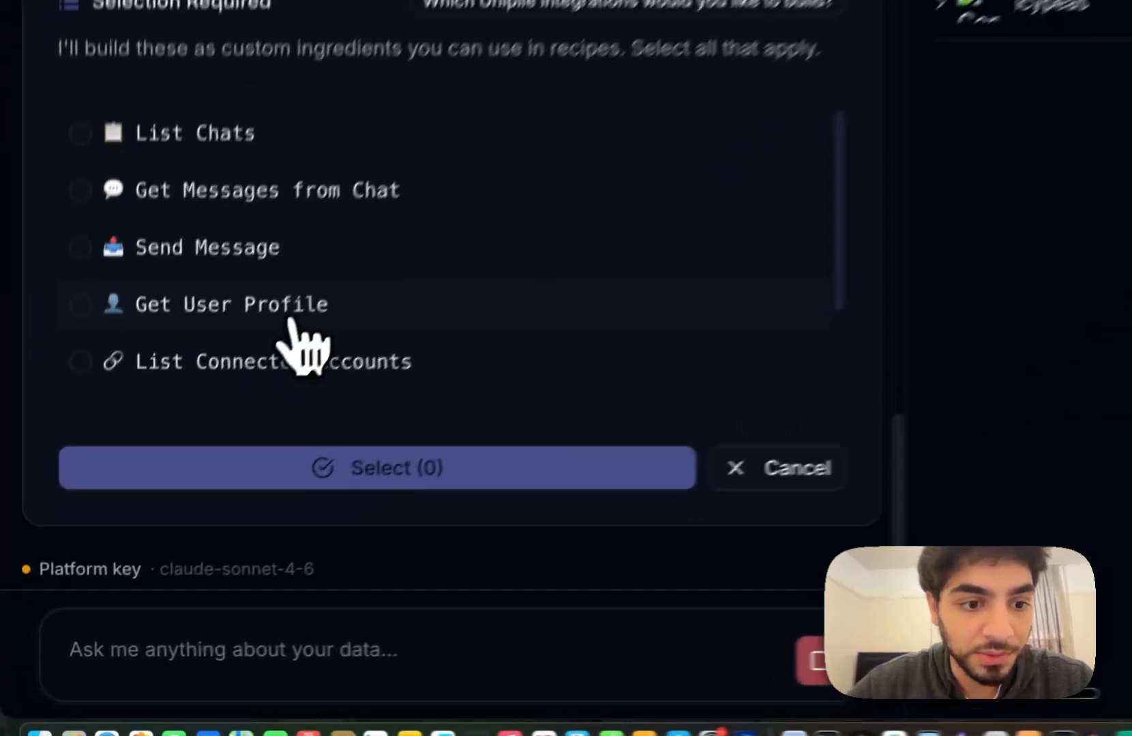
Tick Get User Profile in the selection panel and confirm it with Select (1).
left_click(151, 493)
left_click(185, 572)
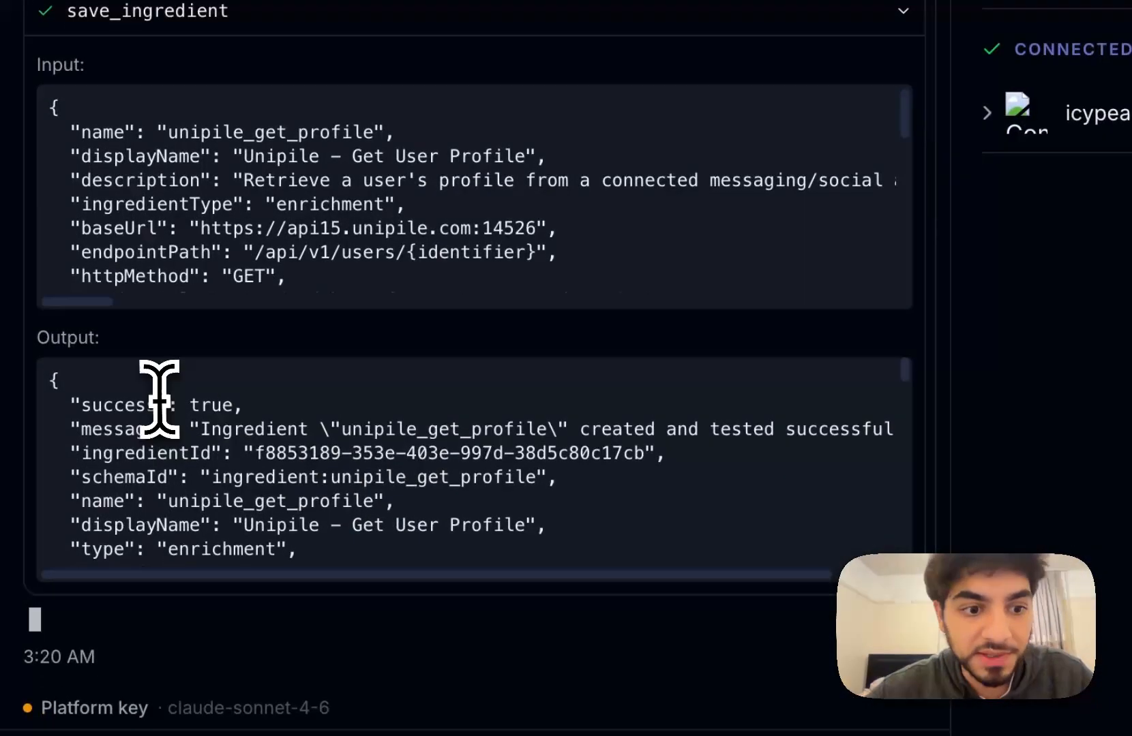
Highlight the Get User Profile ingredient's success output.
left_click_drag(158, 405, 287, 446)
scroll(286, 450, "down", 5)
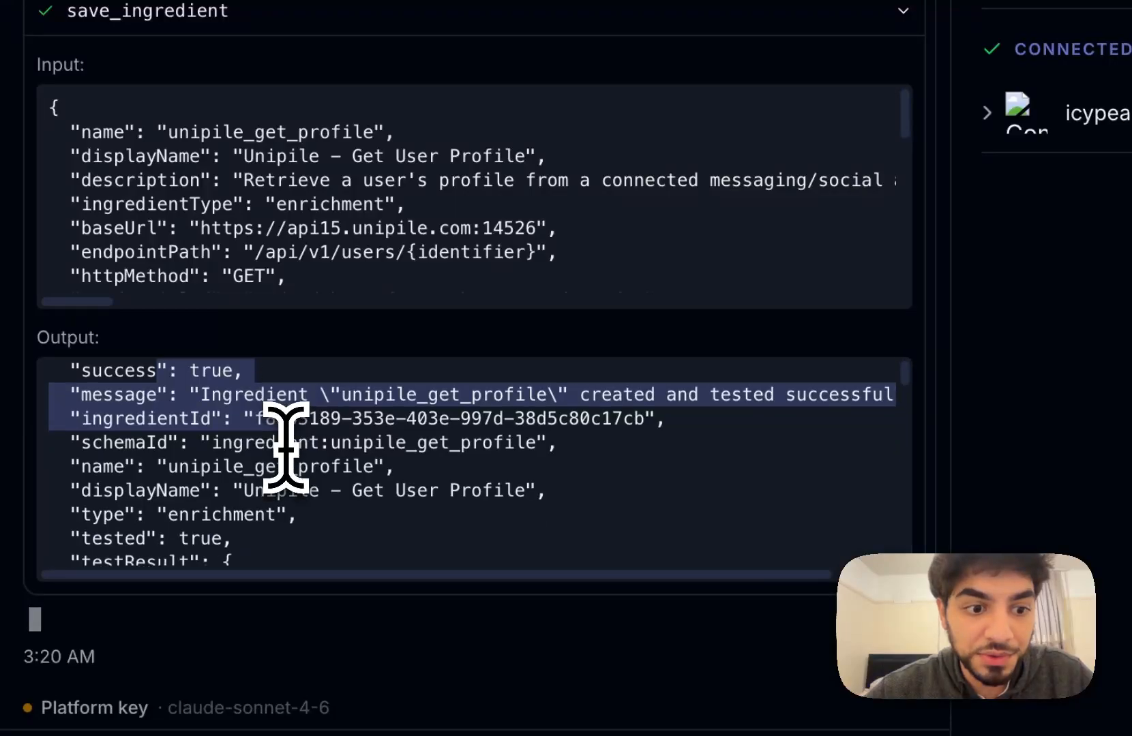
left_click_drag(238, 408, 312, 418)
scroll(307, 358, "up", 3)
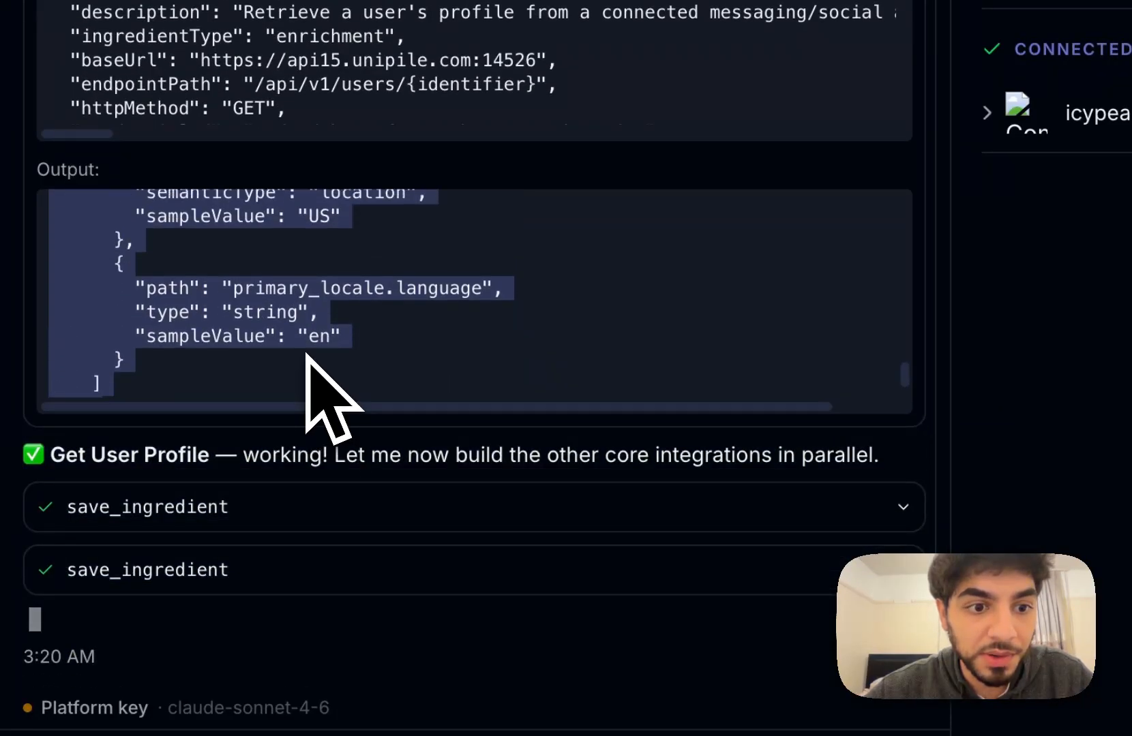
Expand the List Chats and List Accounts ingredient details to read their Input/Output JSON.
left_click(296, 510)
scroll(300, 546, "down", 8)
scroll(293, 580, "down", 3)
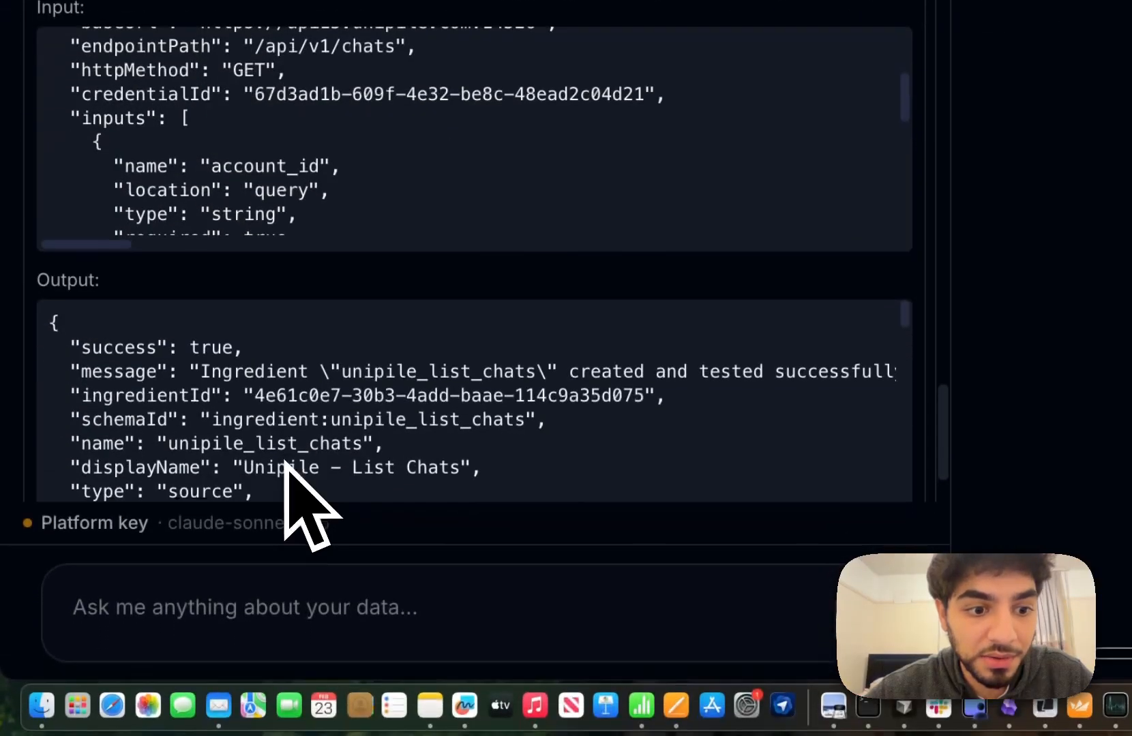
scroll(287, 583, "down", 2)
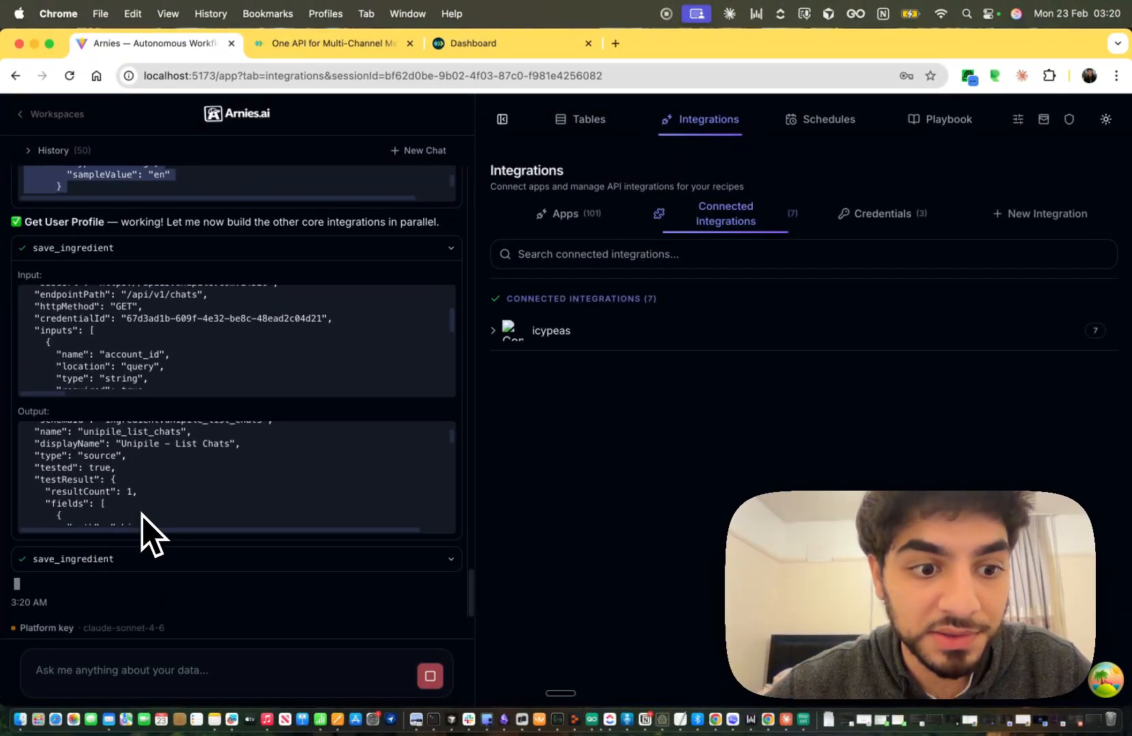
scroll(149, 511, "up", 3)
scroll(152, 344, "up", 3)
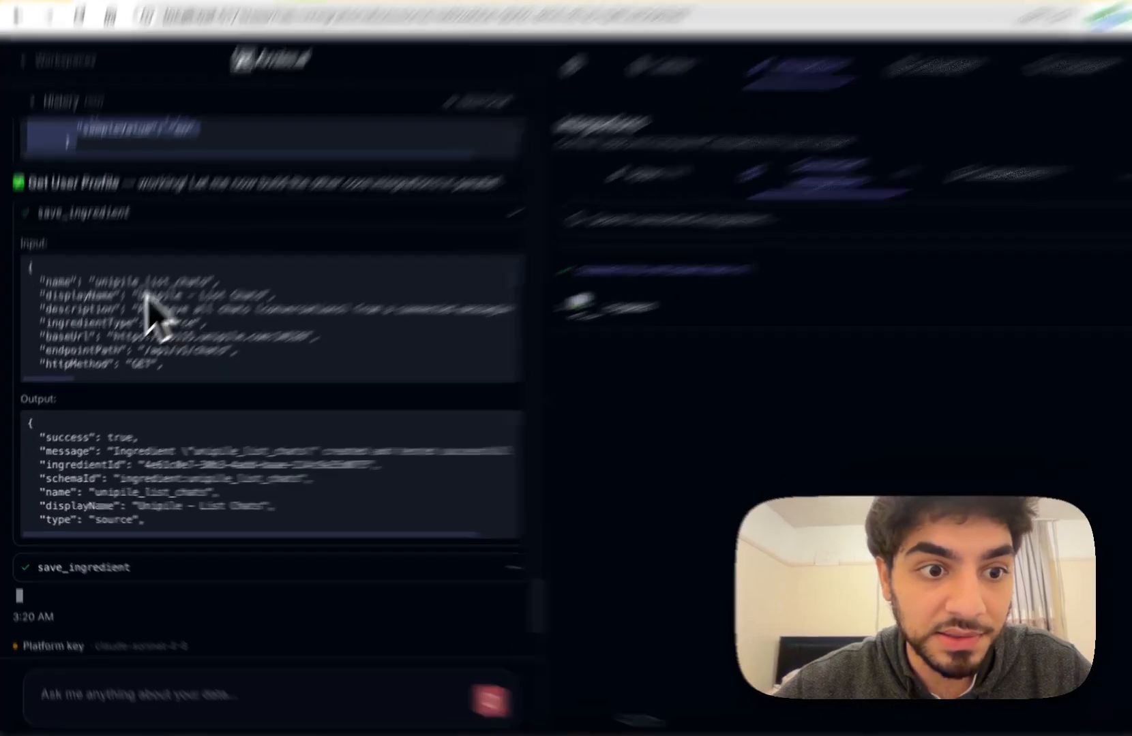
left_click_drag(122, 322, 187, 322)
scroll(158, 532, "down", 2)
left_click(292, 616)
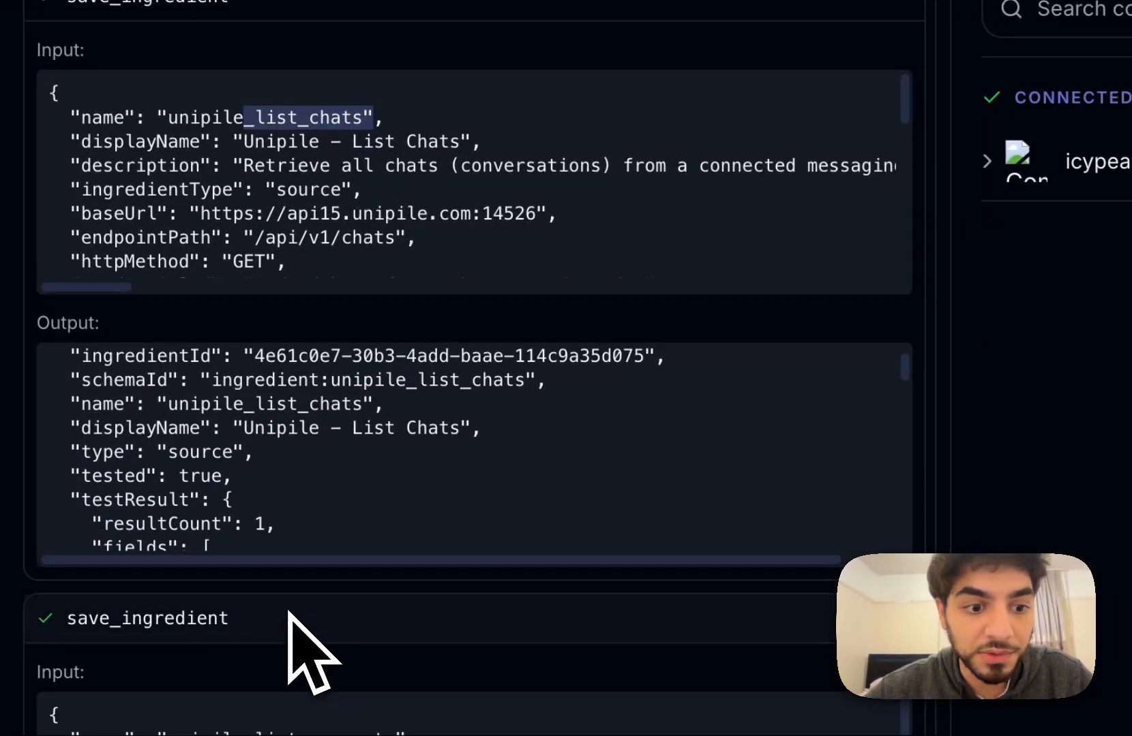
left_click_drag(243, 184, 438, 191)
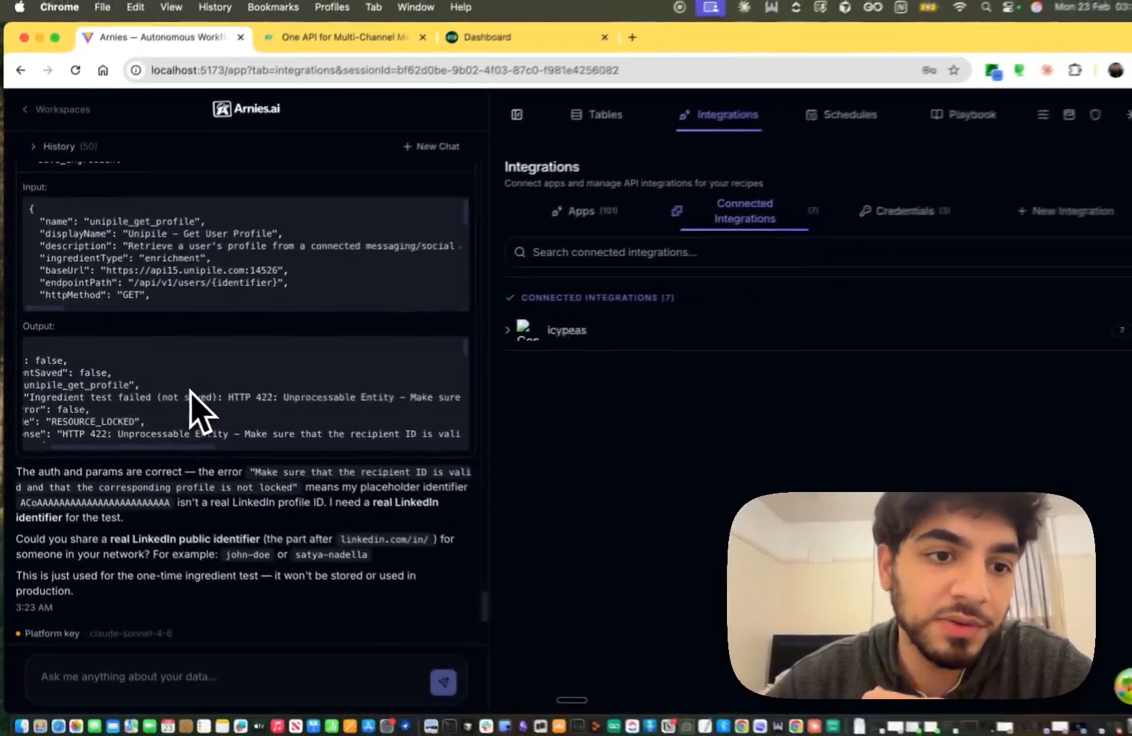
Scroll through the HTTP 422 profile-test failure and the assistant's follow-up messages.
scroll(187, 389, "up", 2)
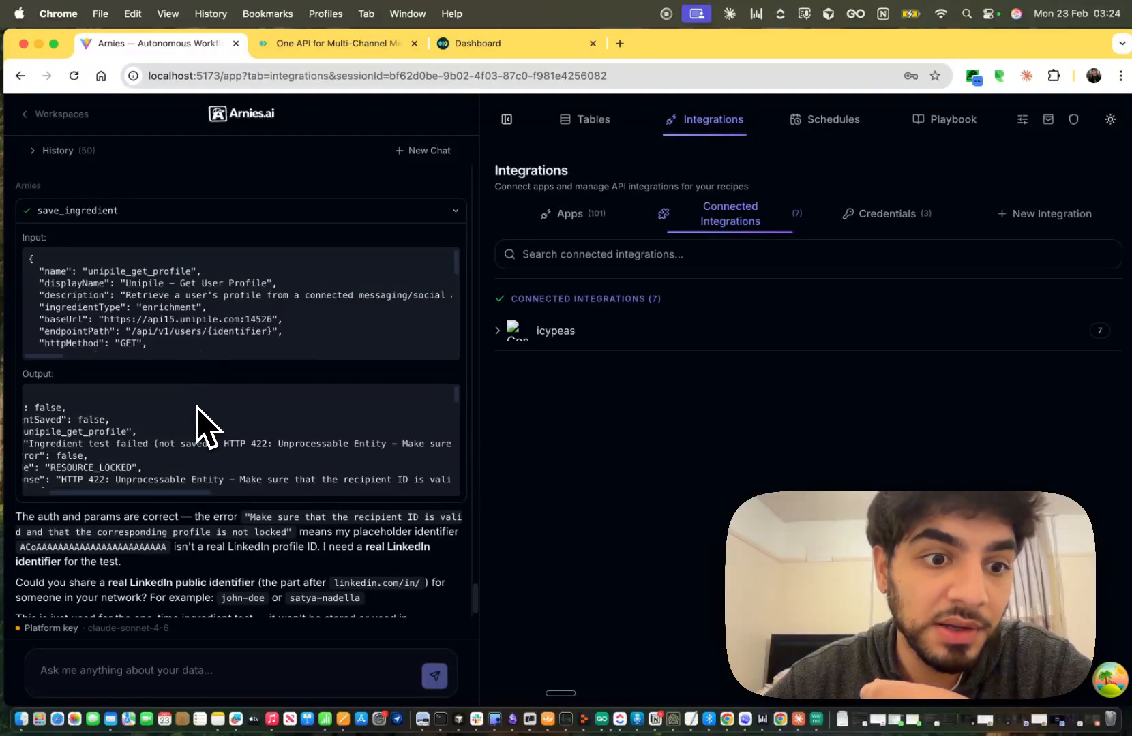
scroll(196, 406, "down", 2)
scroll(199, 507, "down", 2)
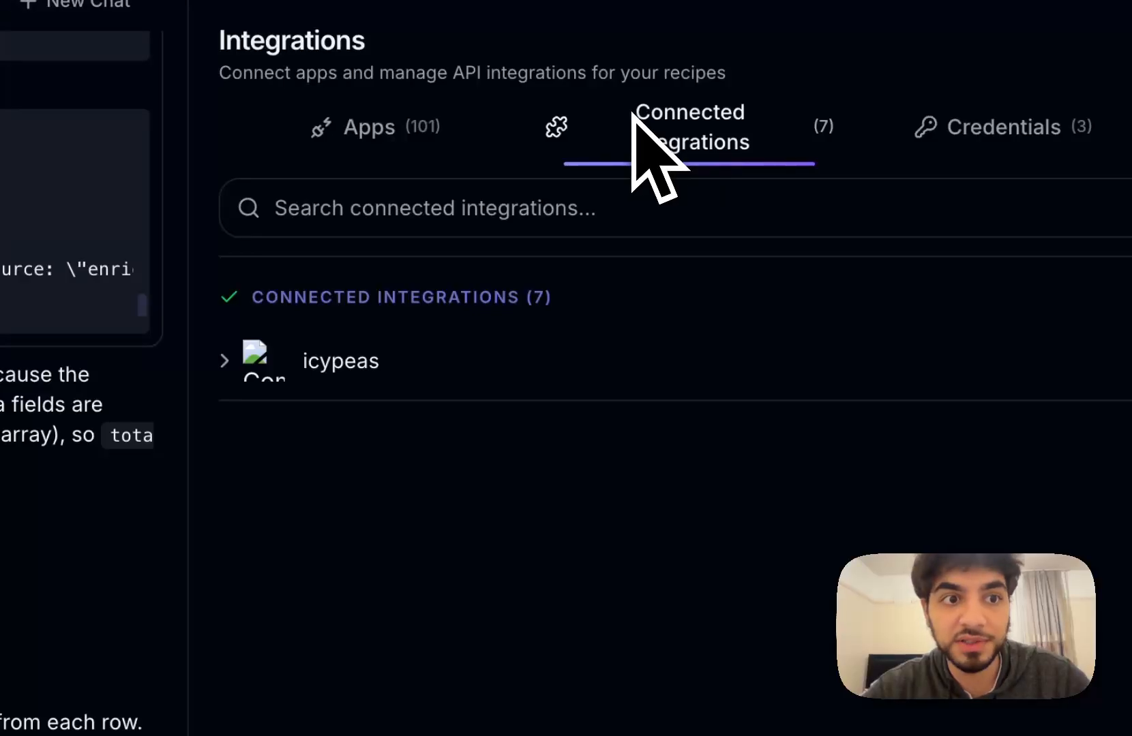
Reload and expand api15.unipile.com:14526 under Connected Integrations to see its Unipile tools.
key("super+r")
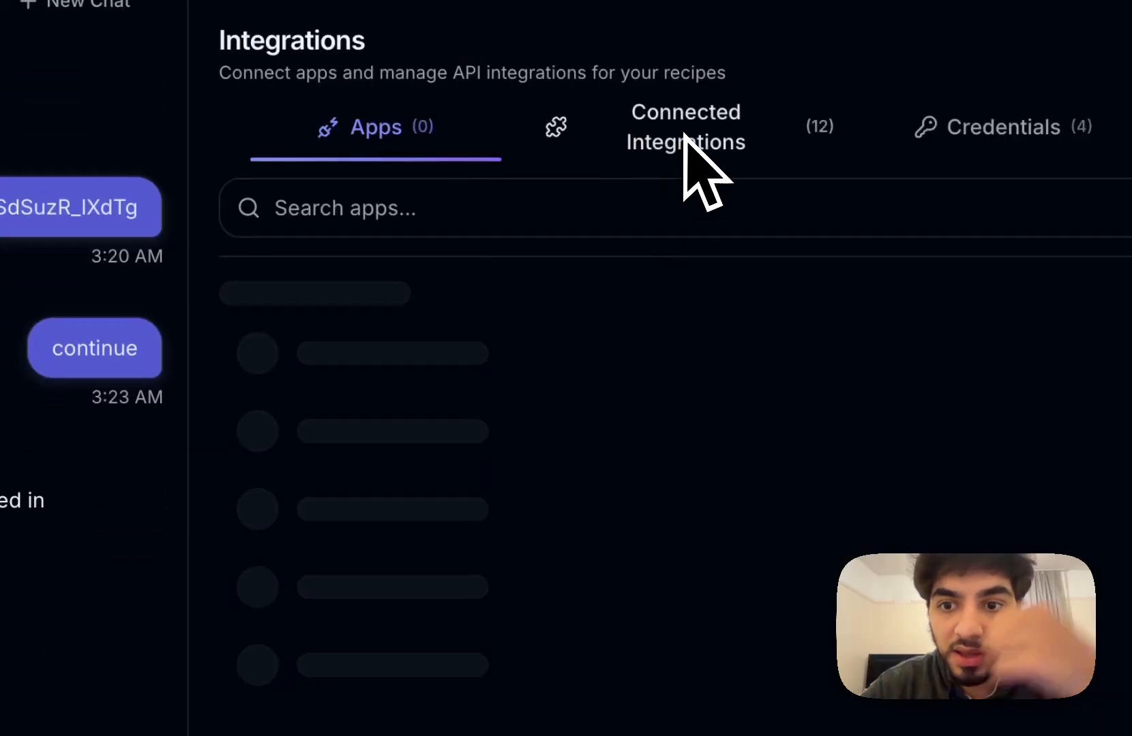
left_click(685, 139)
left_click(454, 477)
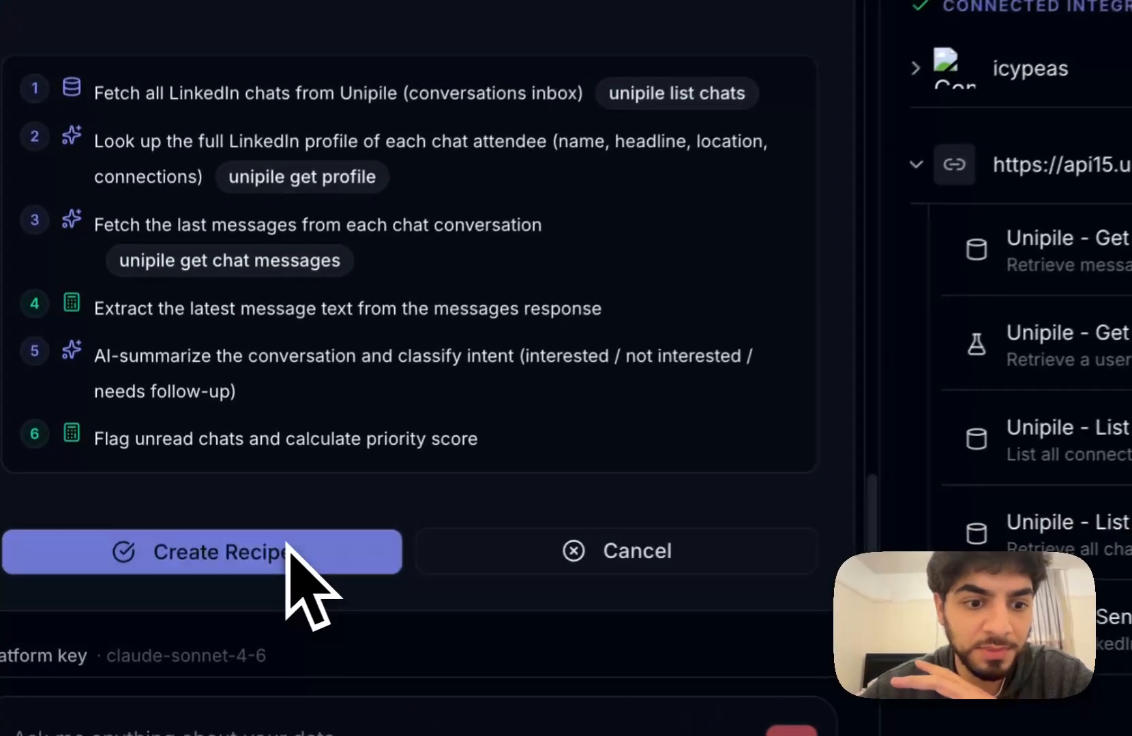
Approve the proposed LinkedIn inbox recipe and review the resulting 40-chat table.
left_click(182, 575)
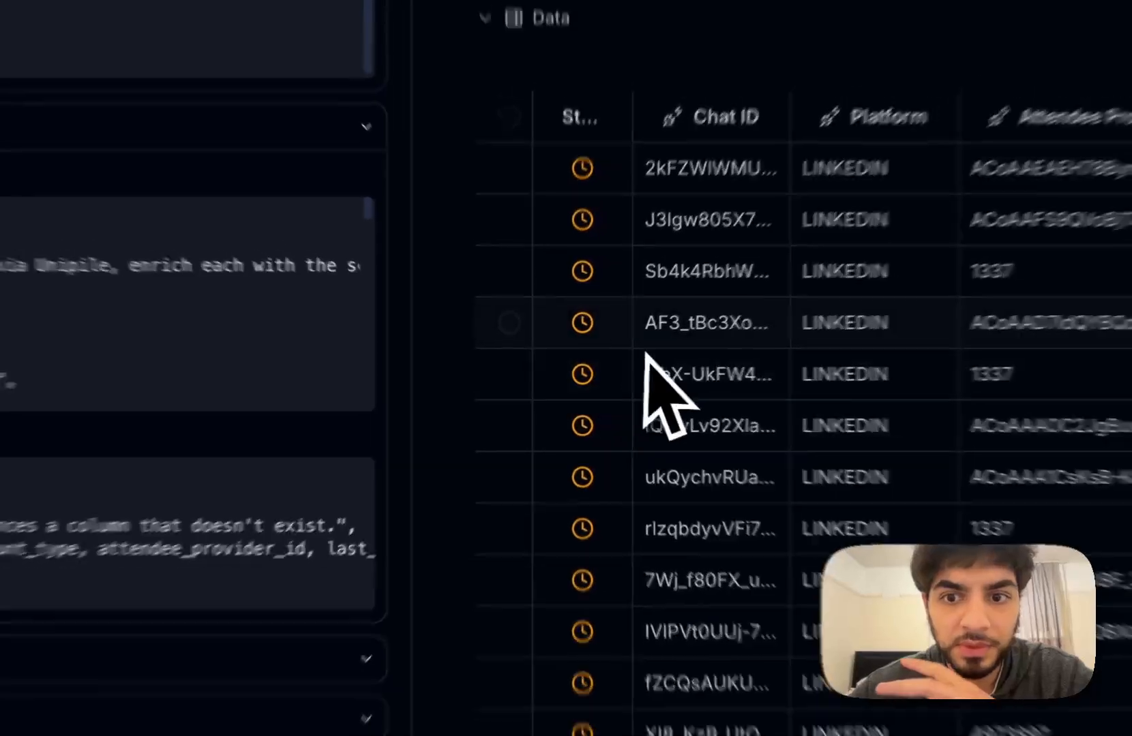
scroll(682, 386, "right", 5)
scroll(682, 385, "down", 10)
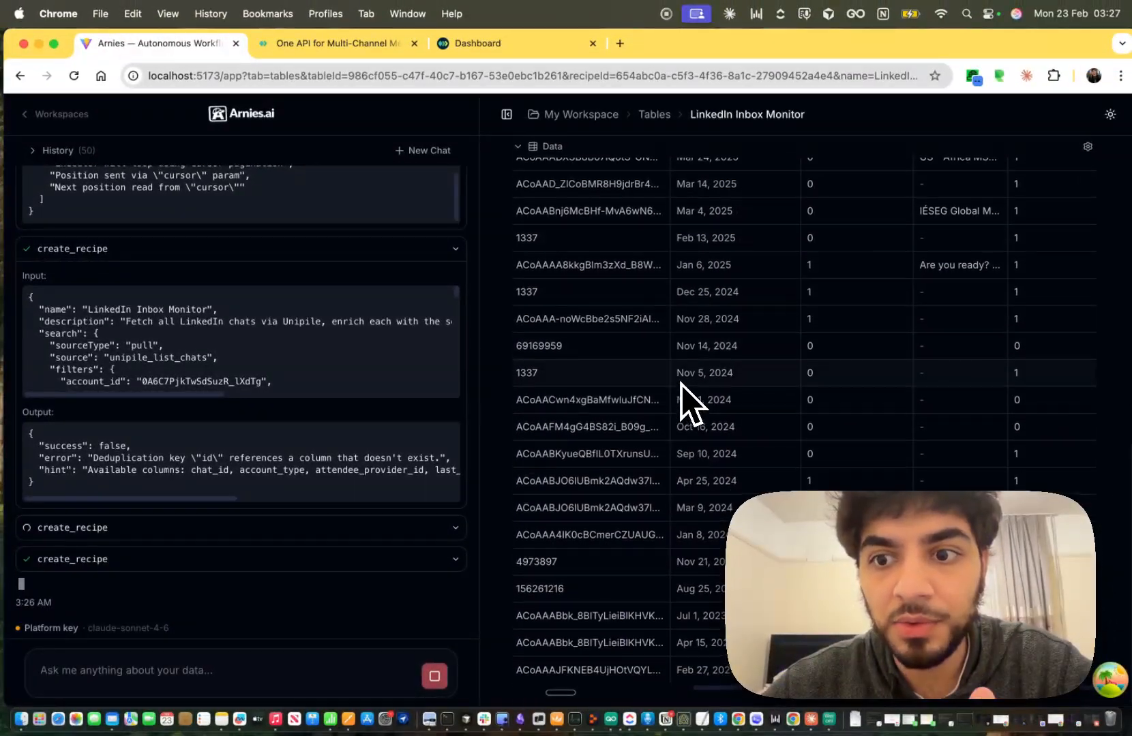
scroll(682, 385, "up", 10)
scroll(689, 402, "down", 2)
scroll(688, 402, "left", 5)
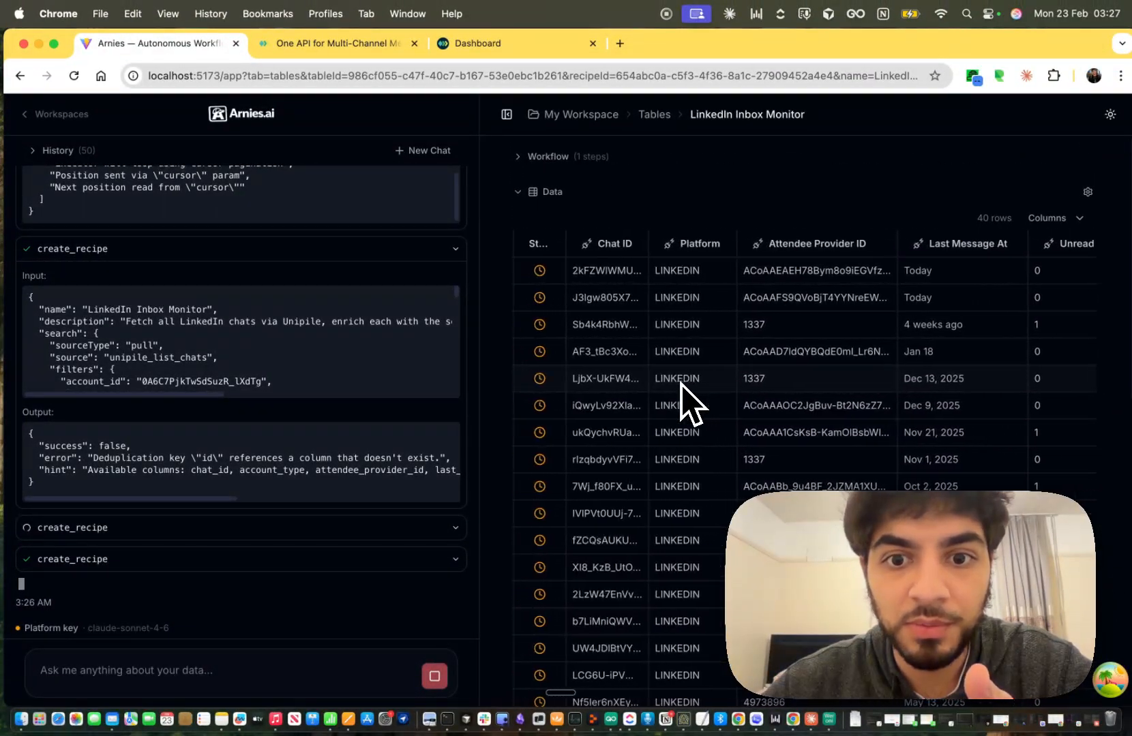
scroll(682, 402, "down", 10)
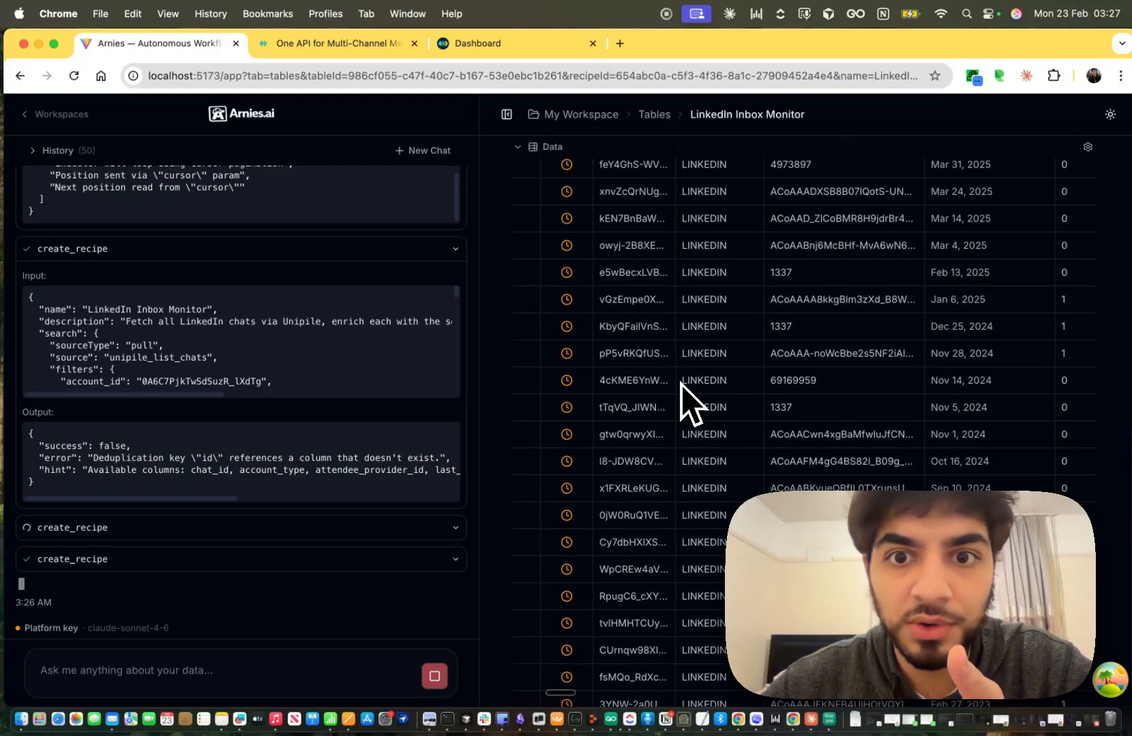
scroll(681, 383, "up", 10)
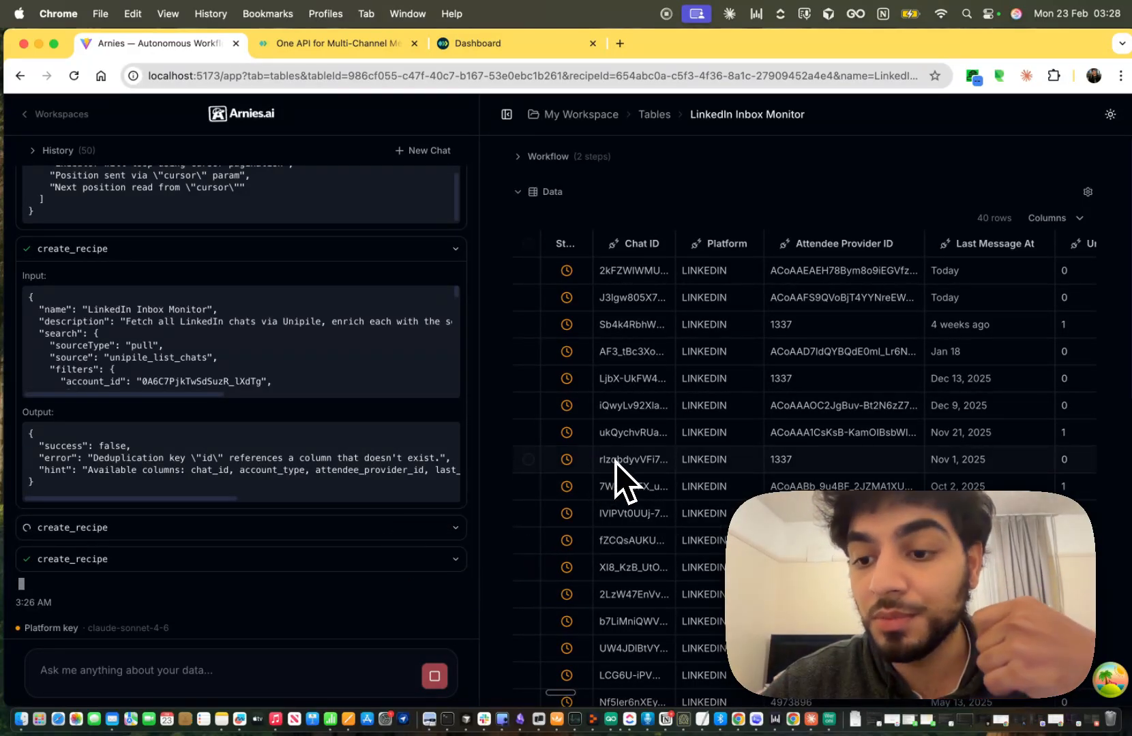
scroll(606, 477, "right", 10)
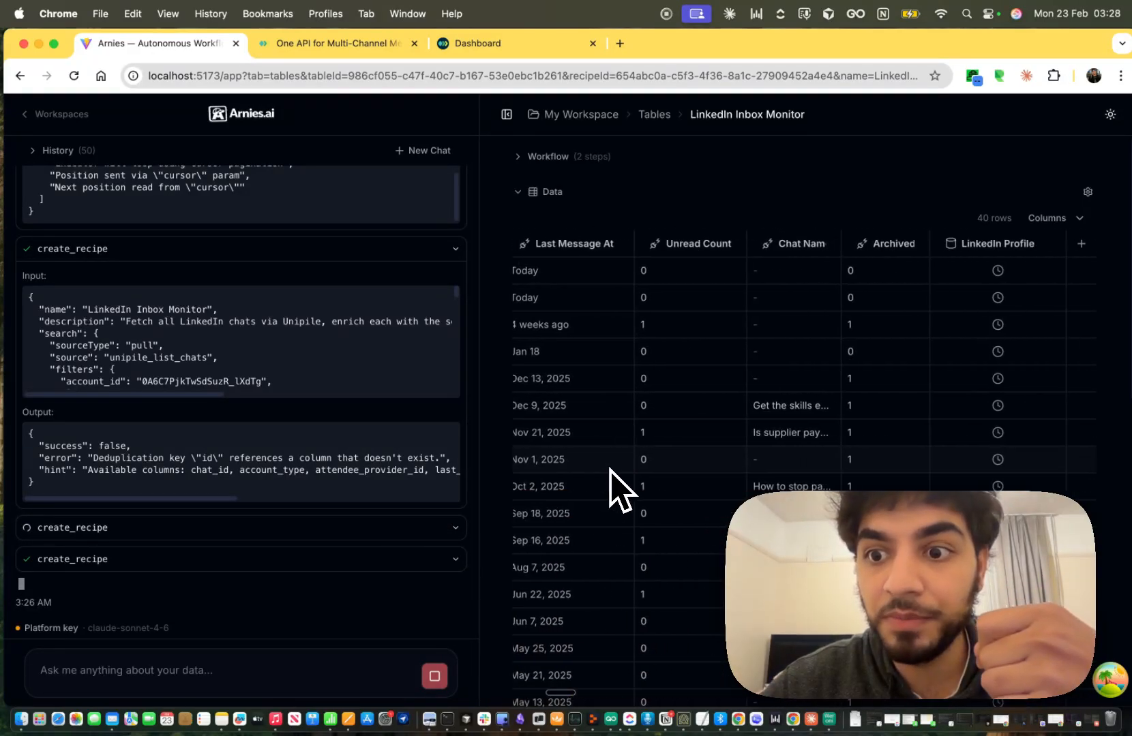
scroll(702, 497, "down", 10)
scroll(701, 495, "up", 10)
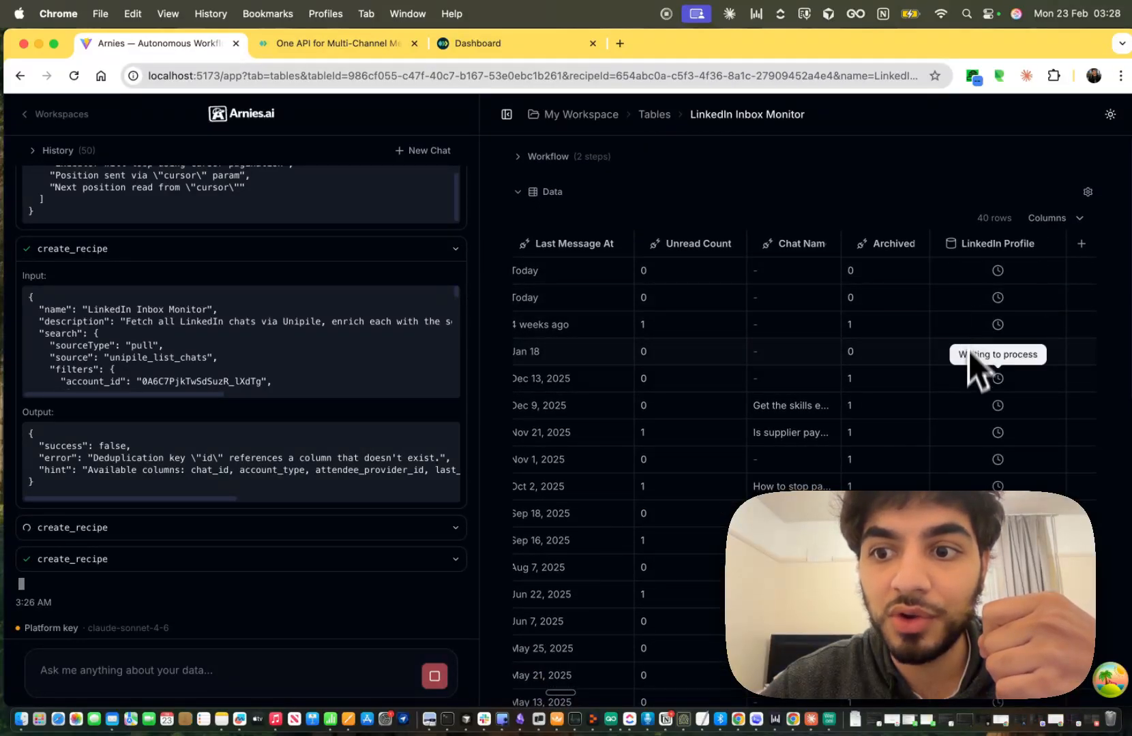
scroll(968, 368, "down", 5)
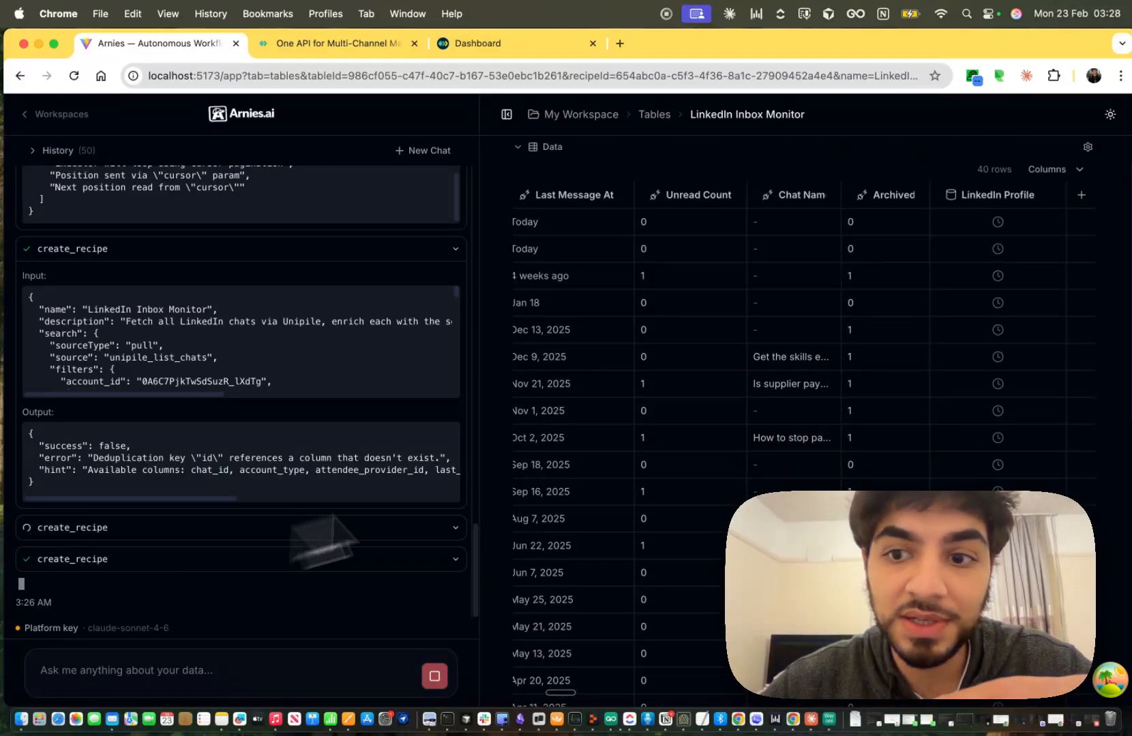
scroll(763, 228, "up", 5)
Expand the two-step workflow and highlight the column filled by Unipile Get Profile.
left_click(302, 308)
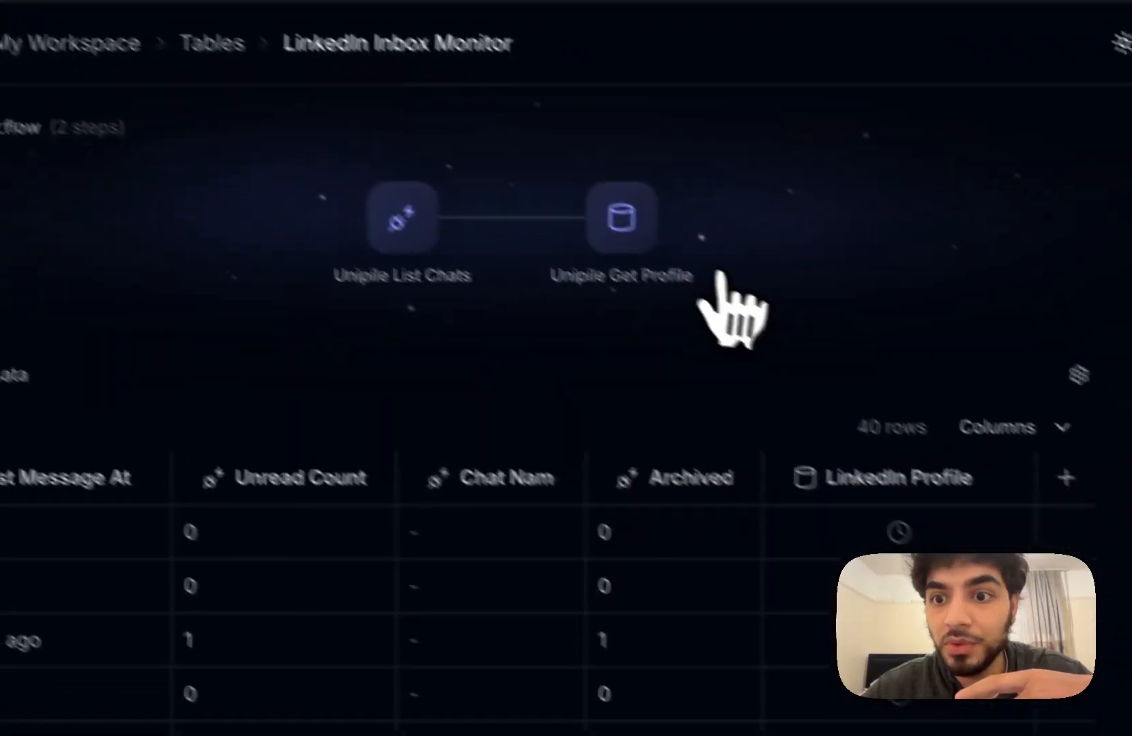
left_click(592, 238)
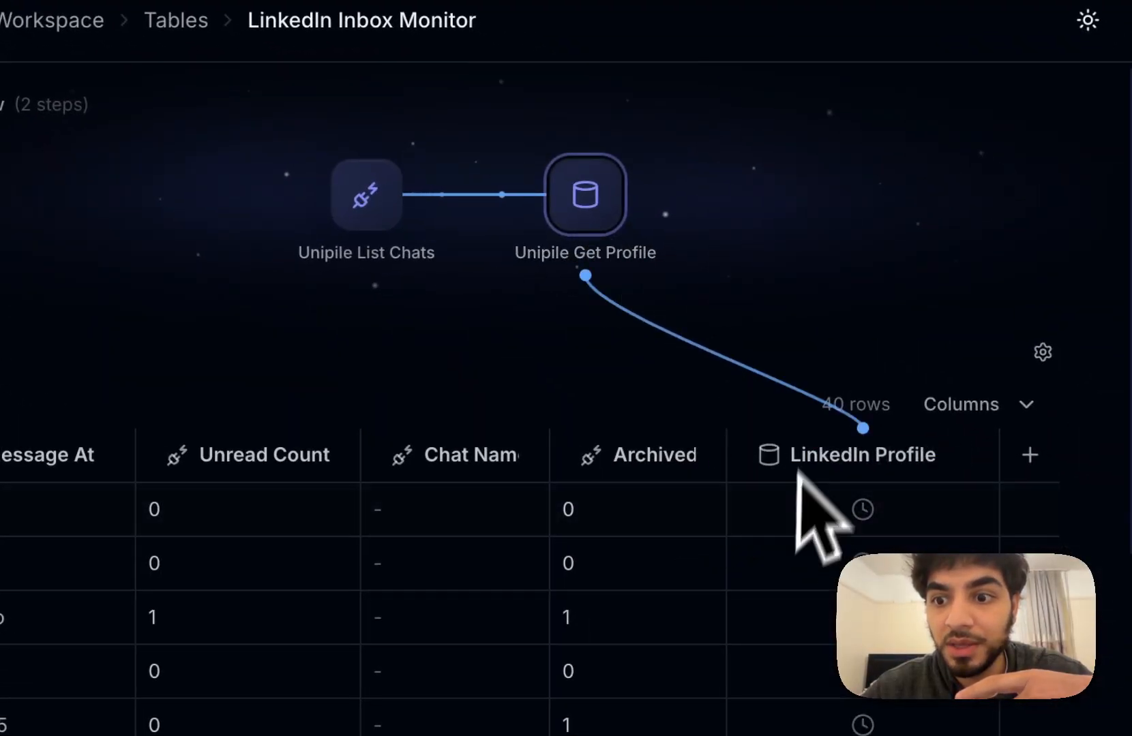
scroll(810, 606, "down", 10)
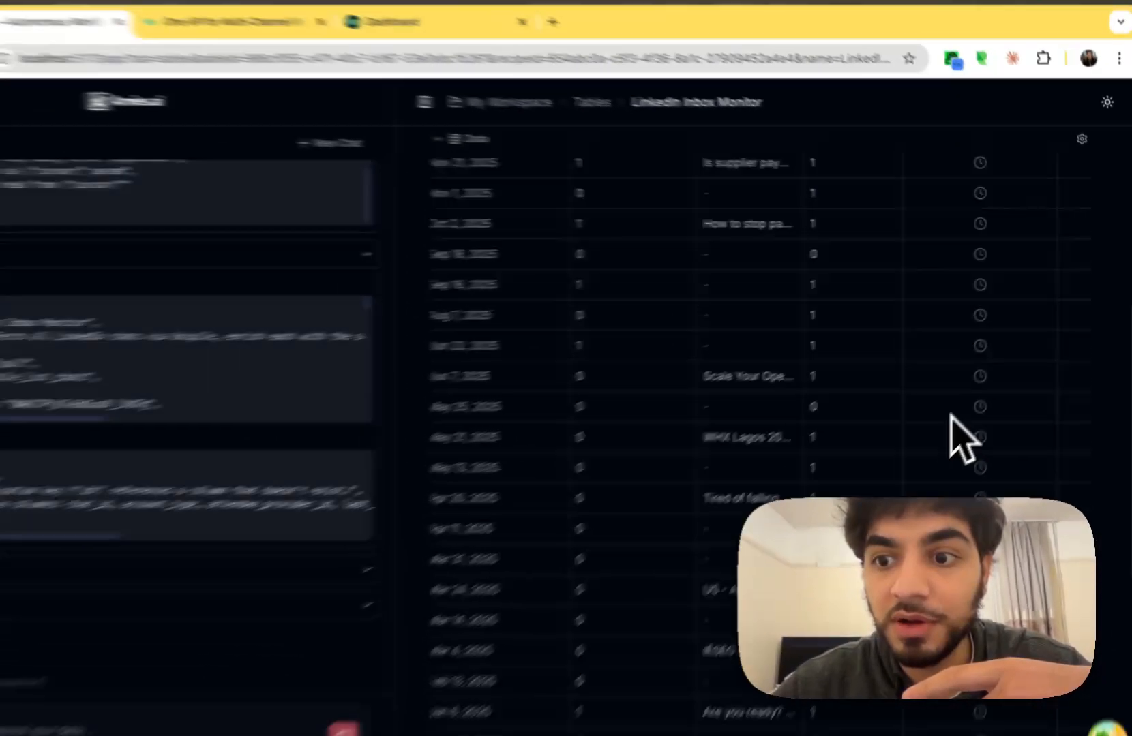
scroll(961, 436, "up", 5)
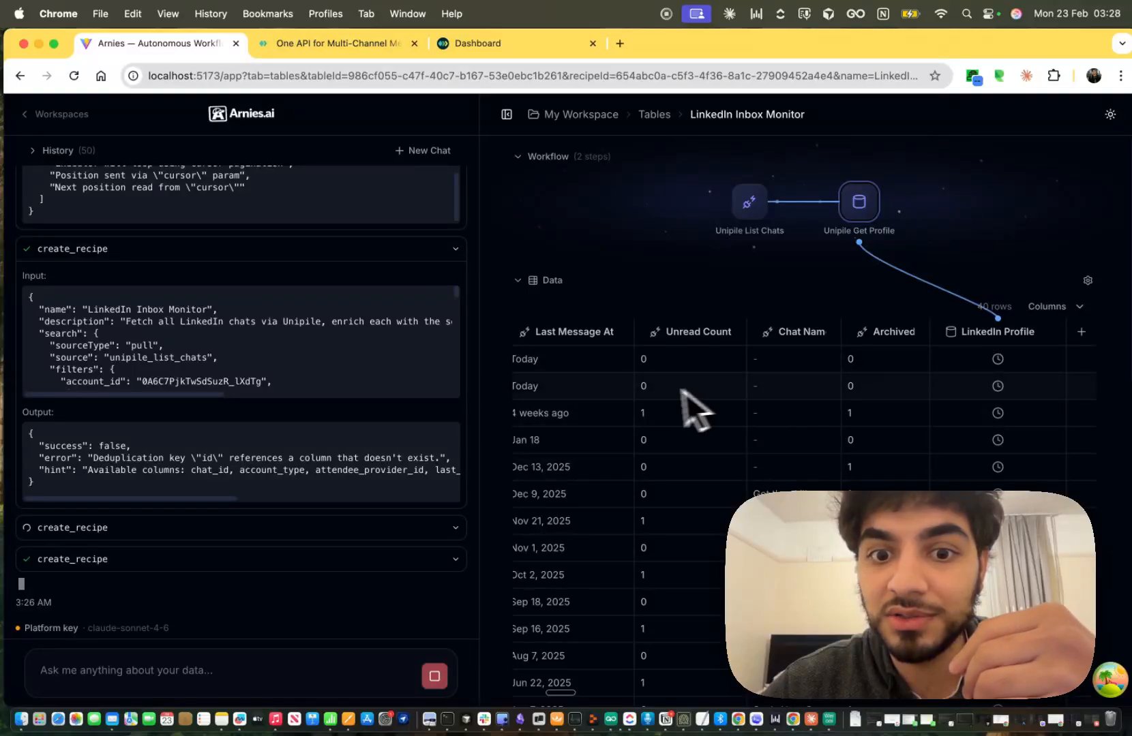
scroll(668, 399, "left", 5)
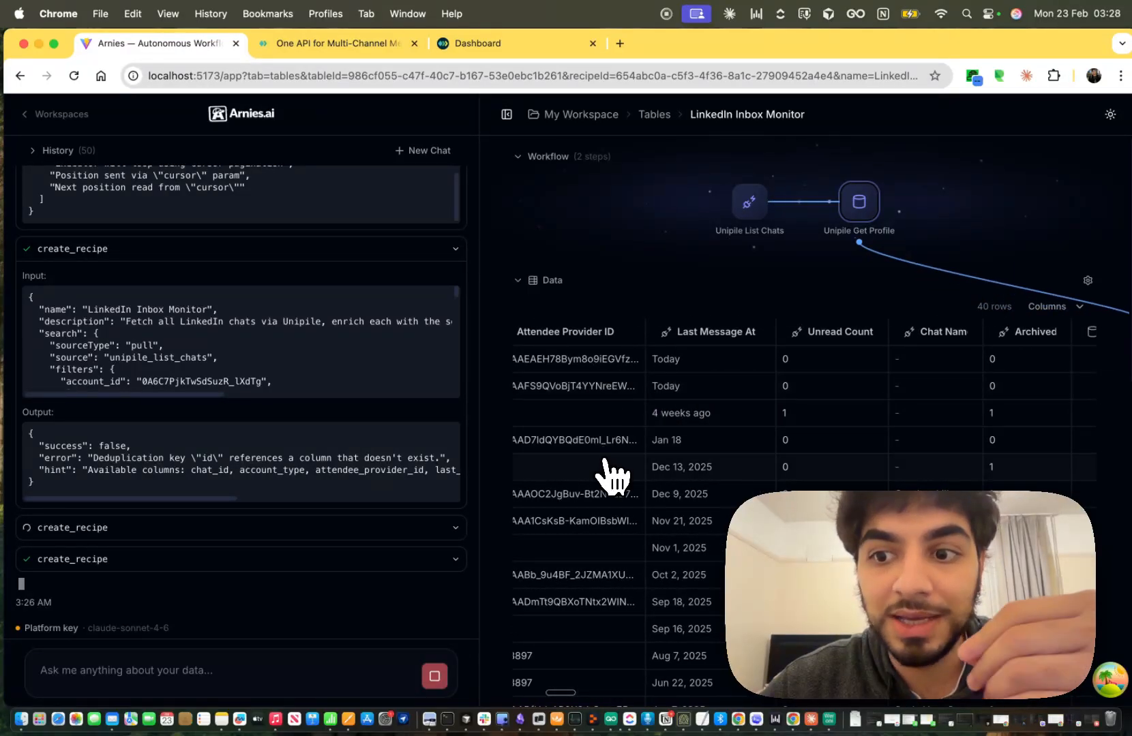
scroll(606, 477, "right", 3)
scroll(692, 538, "down", 10)
scroll(692, 538, "up", 10)
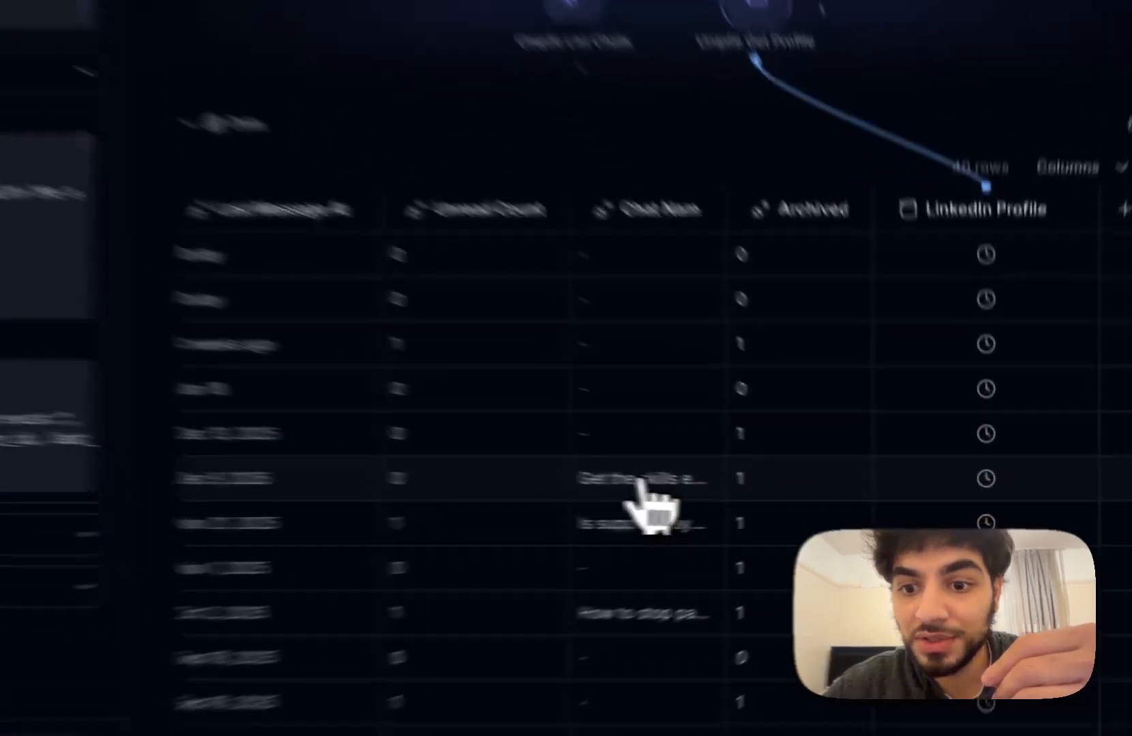
Read the full Dec 9 and Nov 21 chat names and widen the Chat Name column.
left_click(640, 481)
scroll(636, 532, "down", 3)
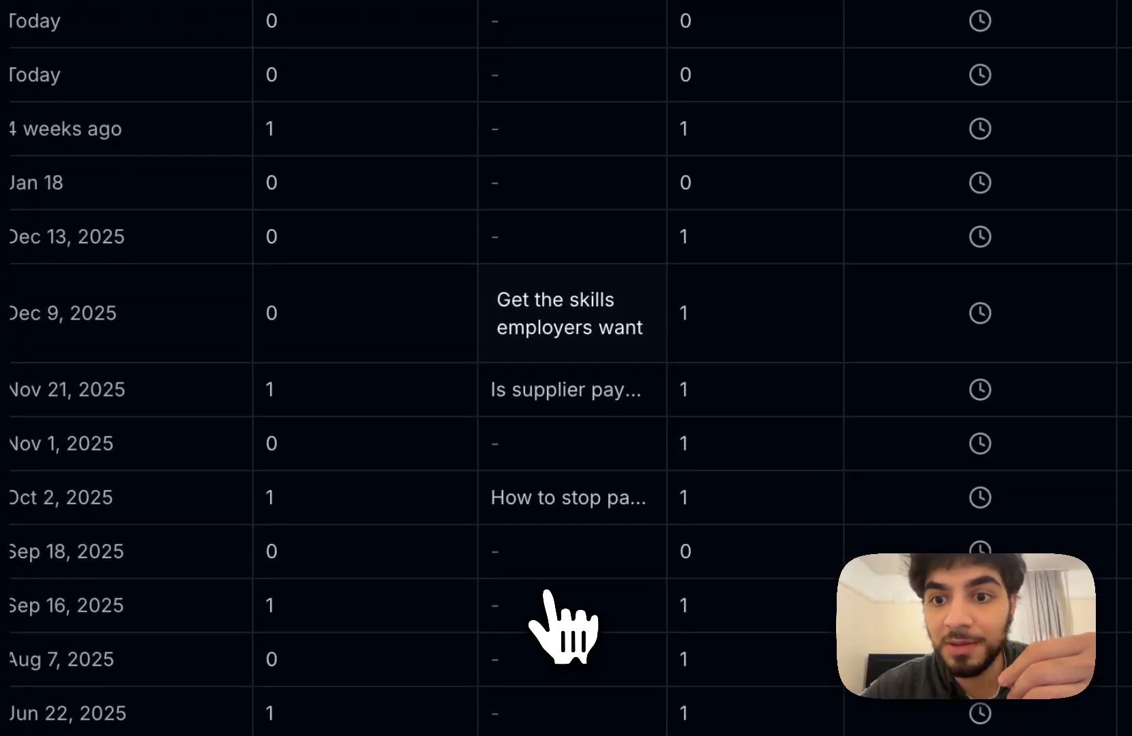
left_click(558, 412)
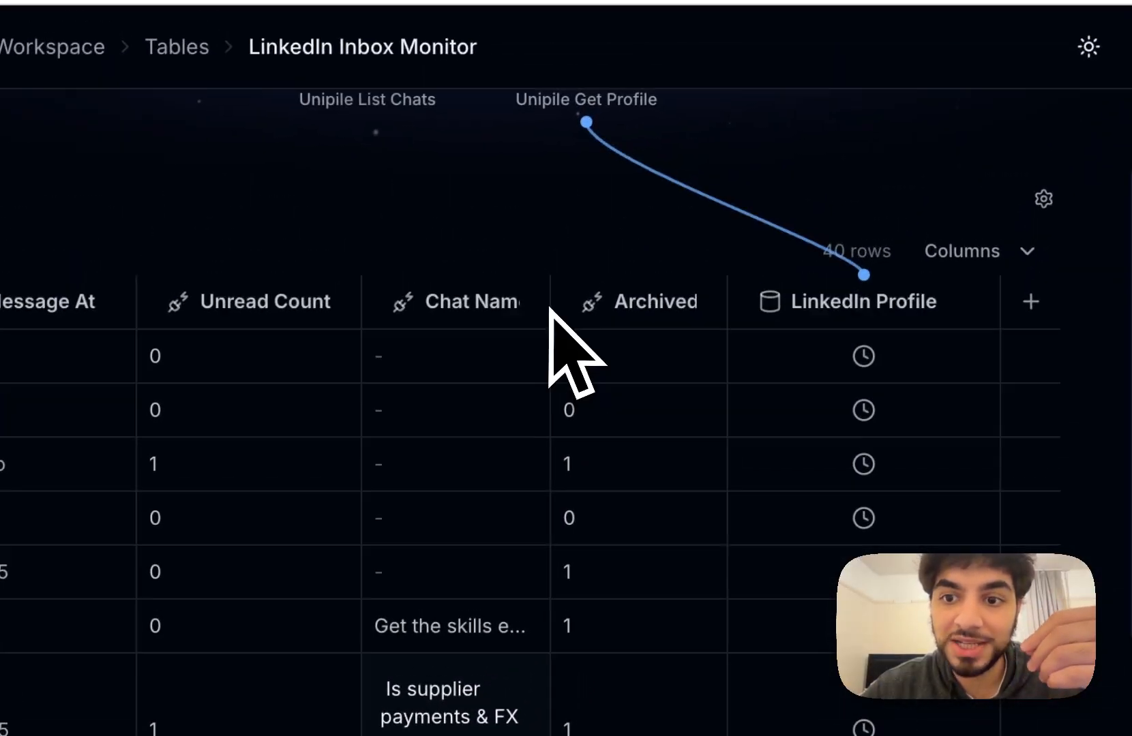
left_click_drag(644, 304, 639, 303)
scroll(644, 355, "right", 3)
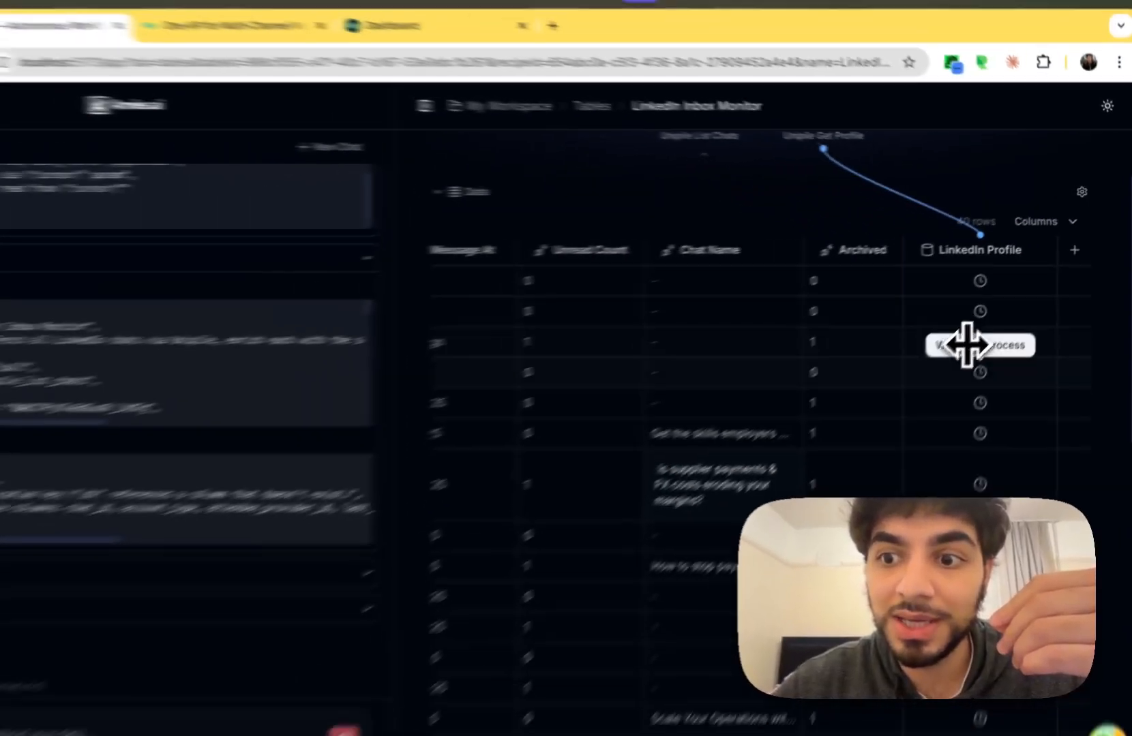
scroll(975, 348, "down", 10)
scroll(992, 372, "up", 2)
scroll(994, 383, "up", 10)
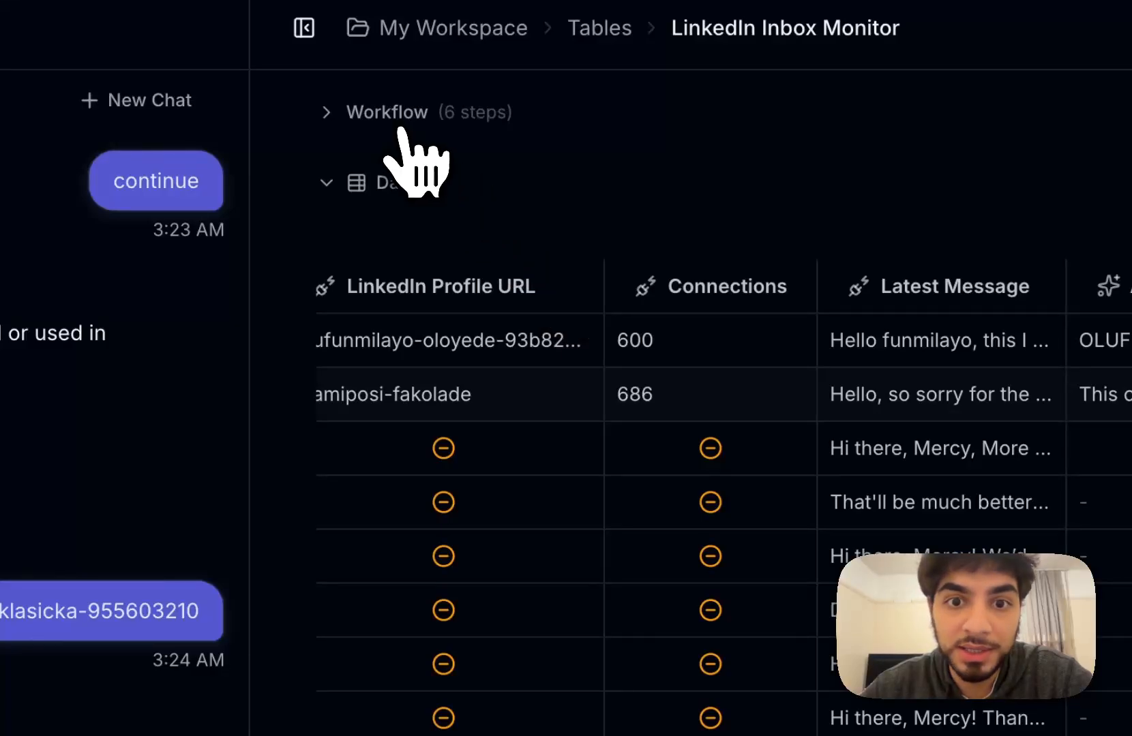
Expand the six-step workflow row and scroll across to the AI Conversation Summary, Intent and Priority columns.
left_click(411, 130)
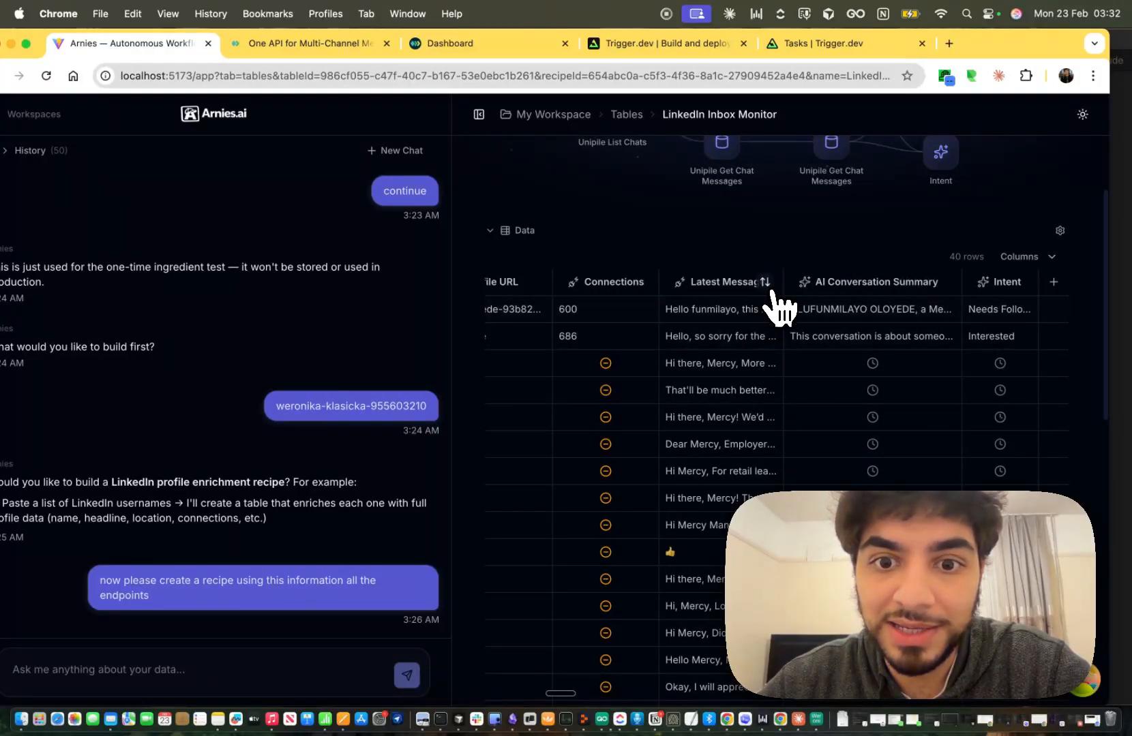
scroll(747, 469, "left", 2)
scroll(703, 360, "left", 4)
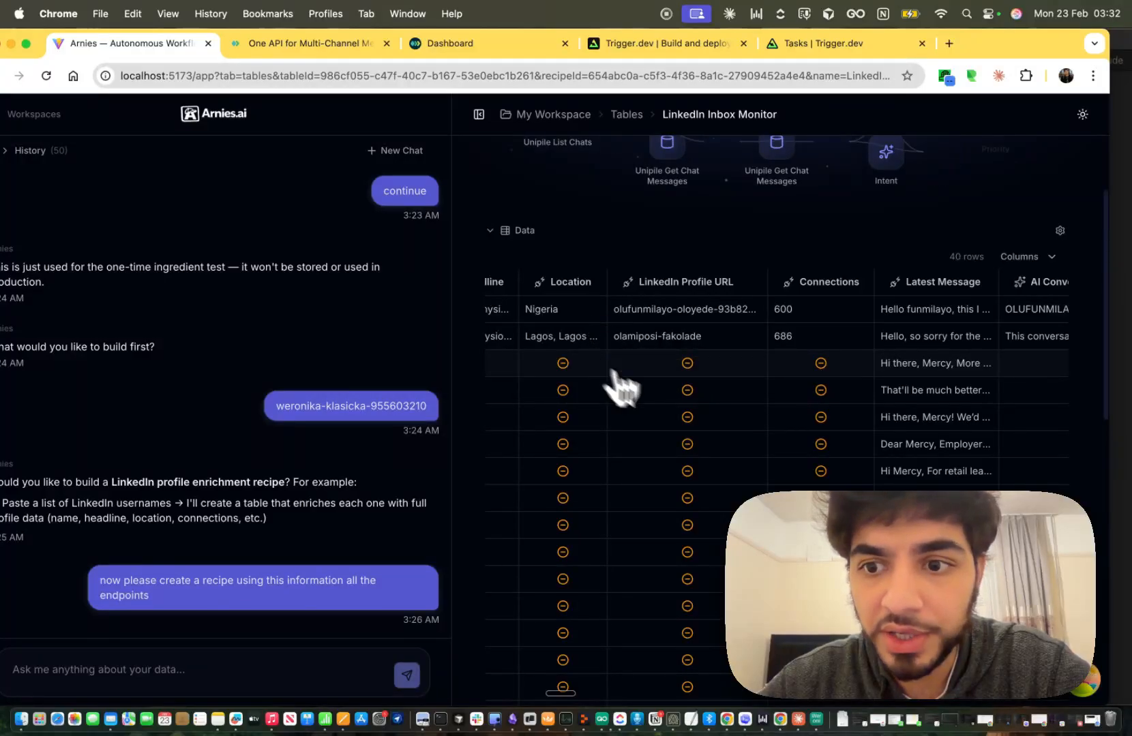
scroll(619, 379, "right", 9)
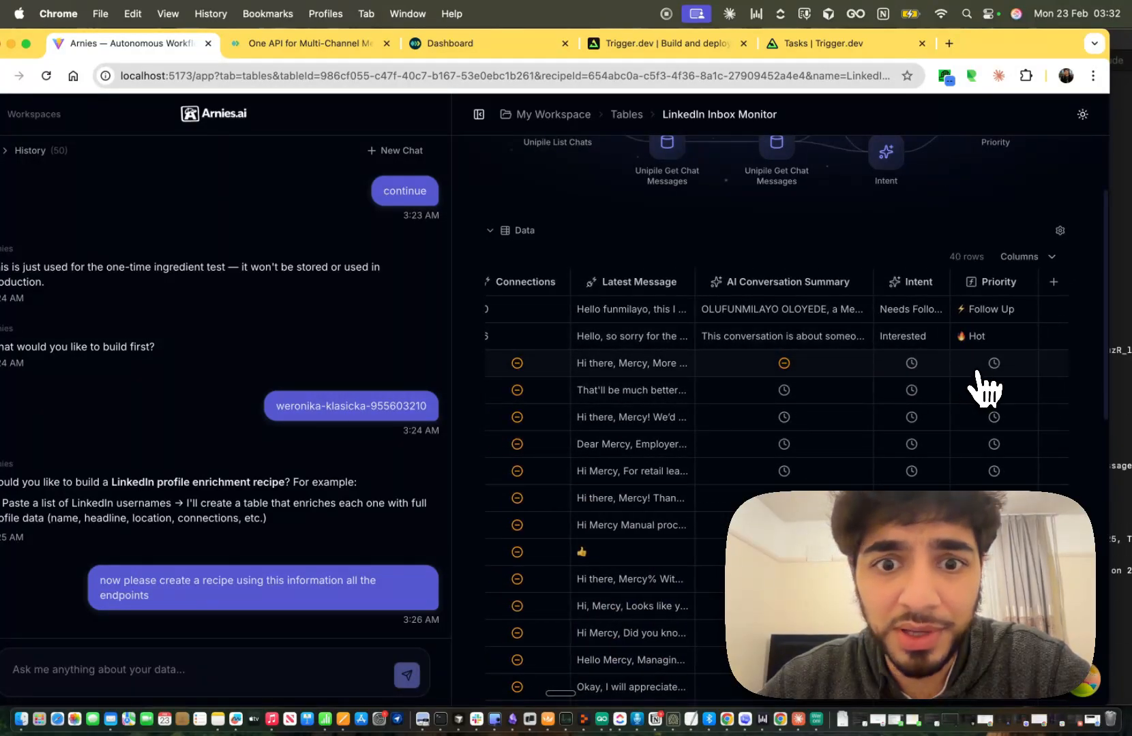
scroll(261, 426, "up", 3)
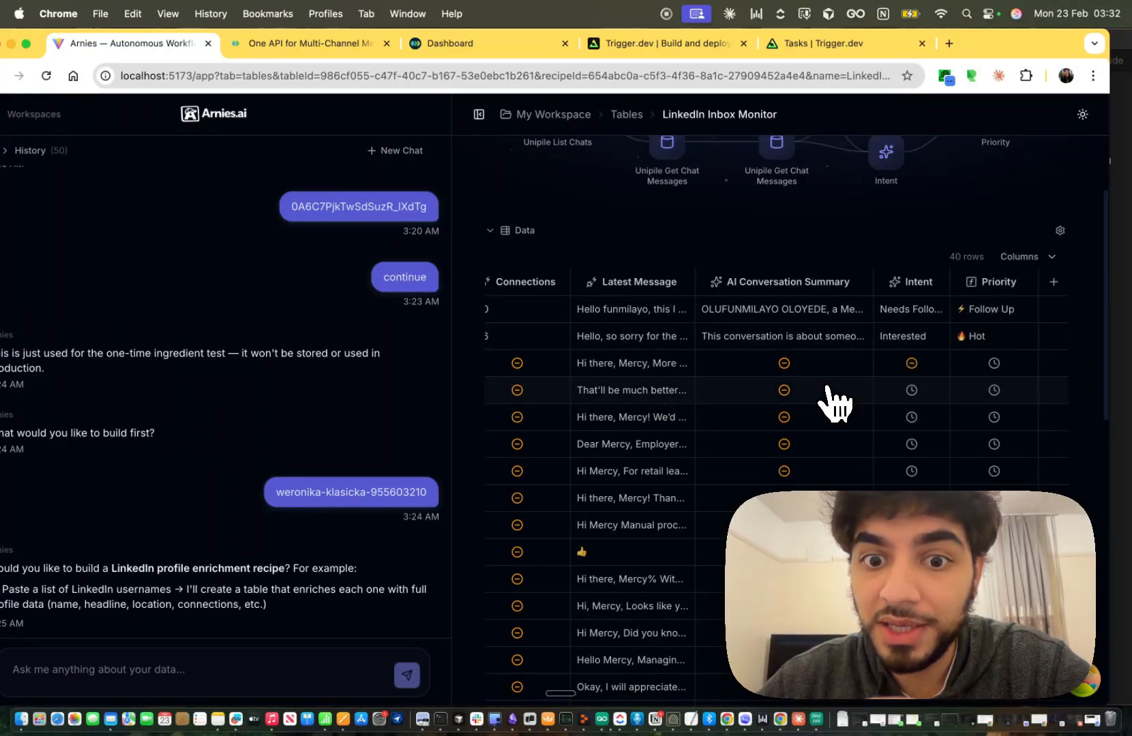
scroll(834, 404, "down", 10)
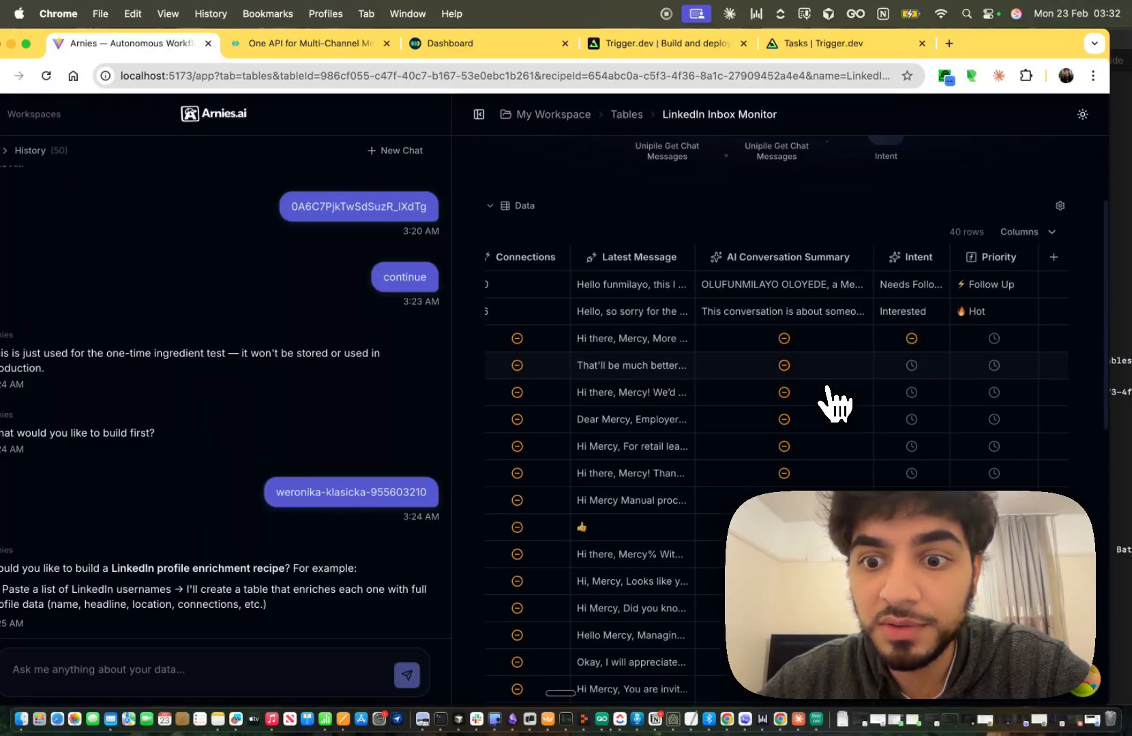
scroll(833, 404, "up", 8)
scroll(834, 403, "up", 4)
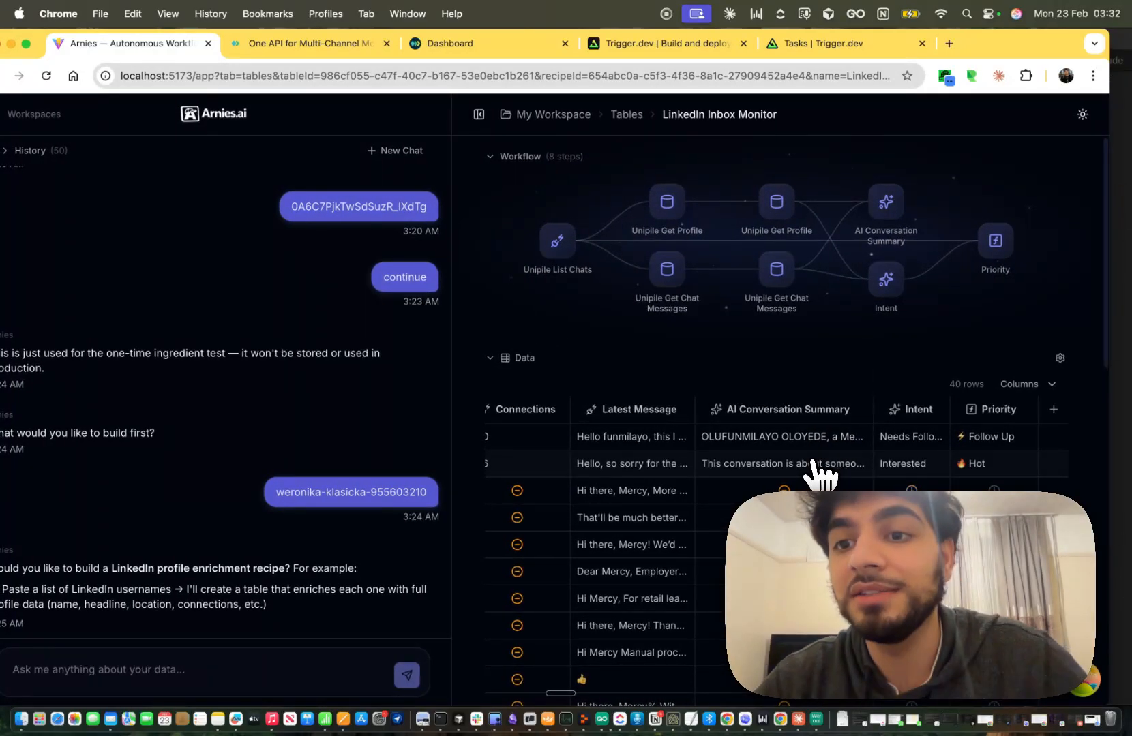
scroll(818, 470, "down", 4)
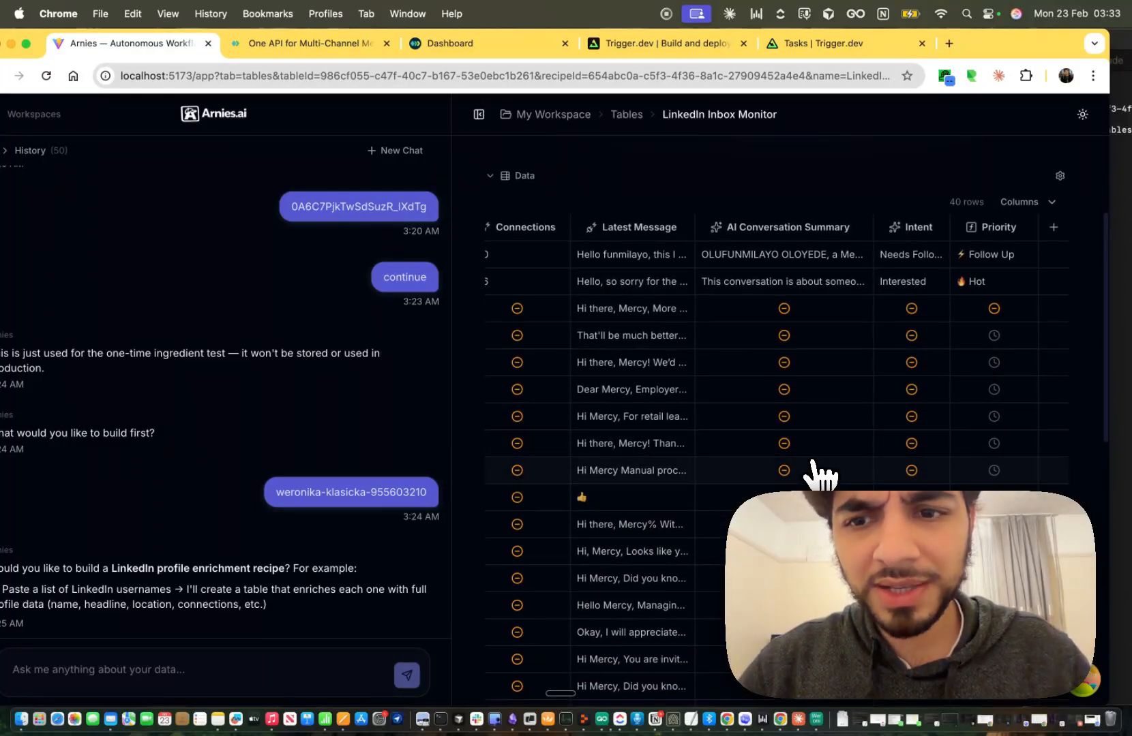
scroll(814, 469, "up", 1)
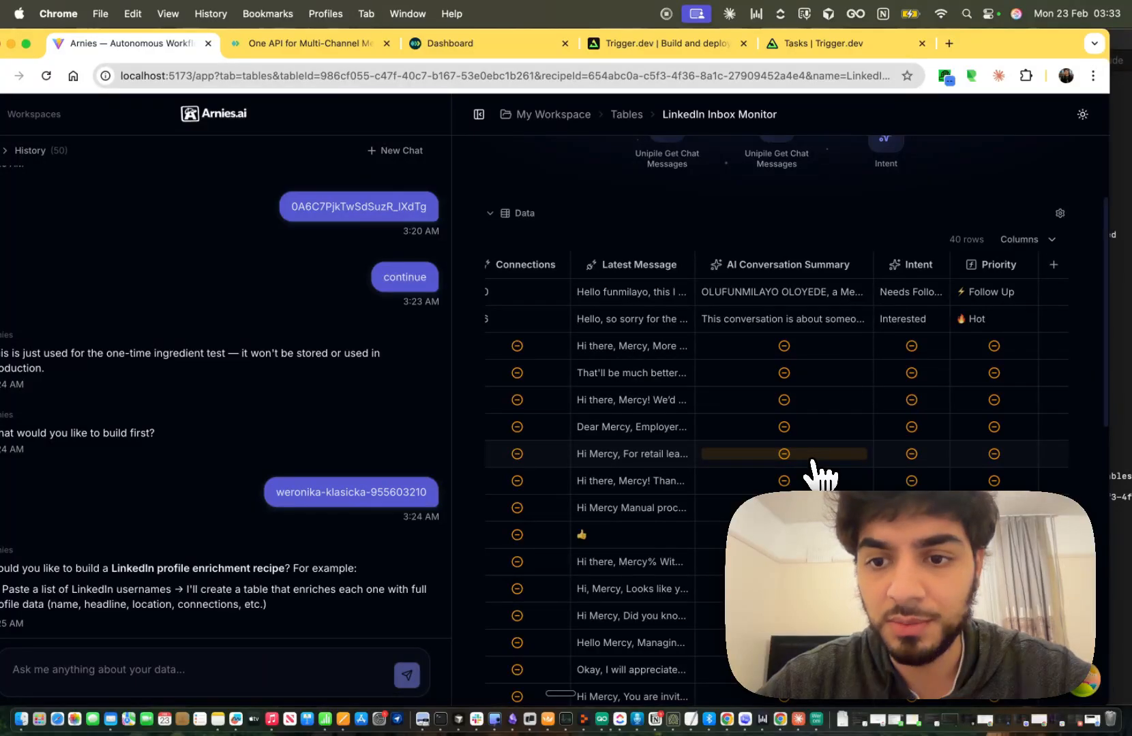
scroll(814, 463, "left", 10)
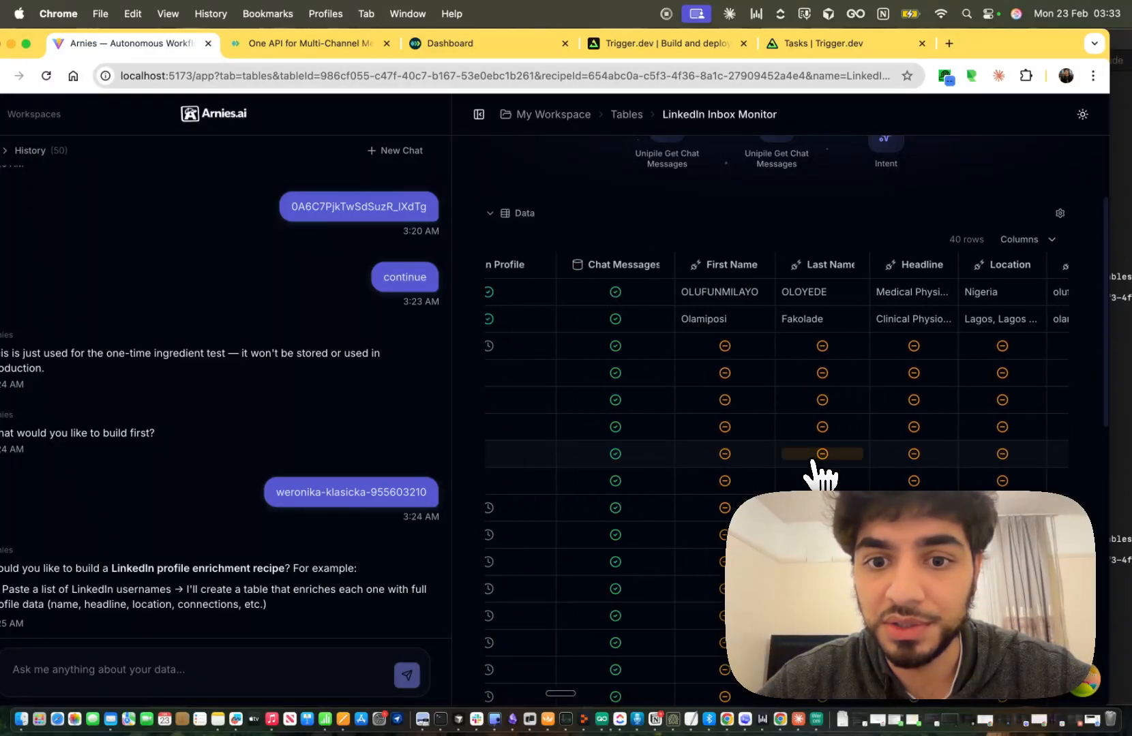
scroll(818, 470, "left", 3)
scroll(784, 464, "left", 2)
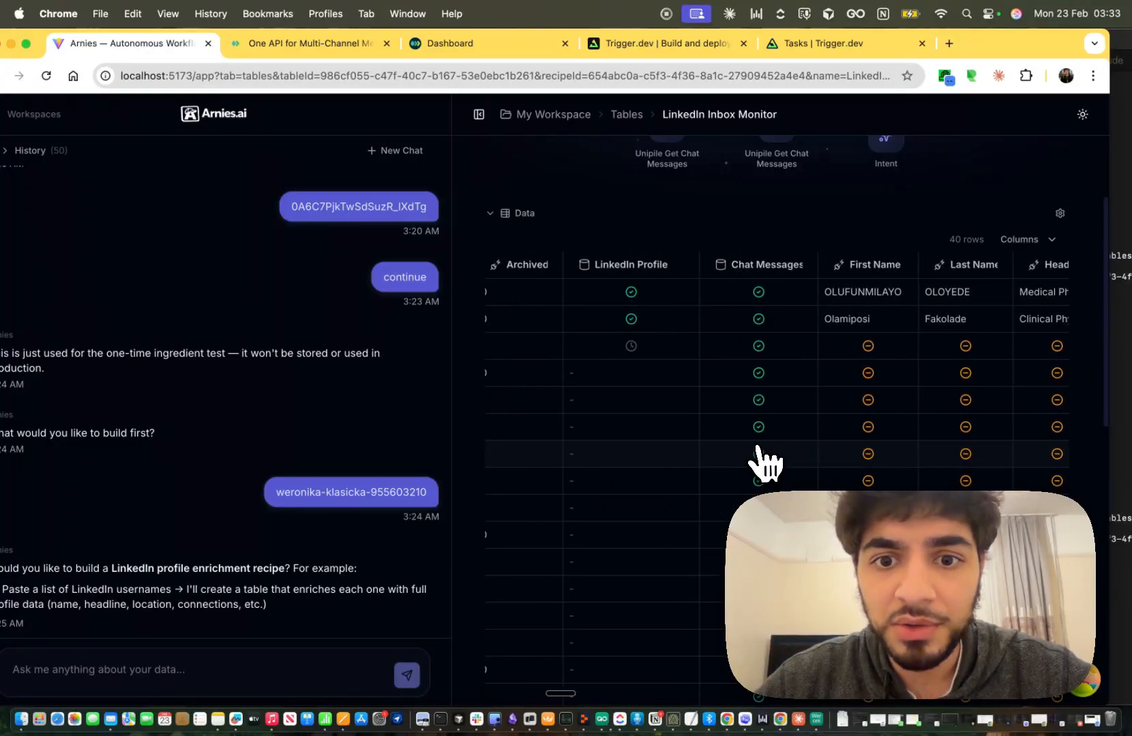
scroll(757, 460, "down", 5)
scroll(758, 453, "up", 5)
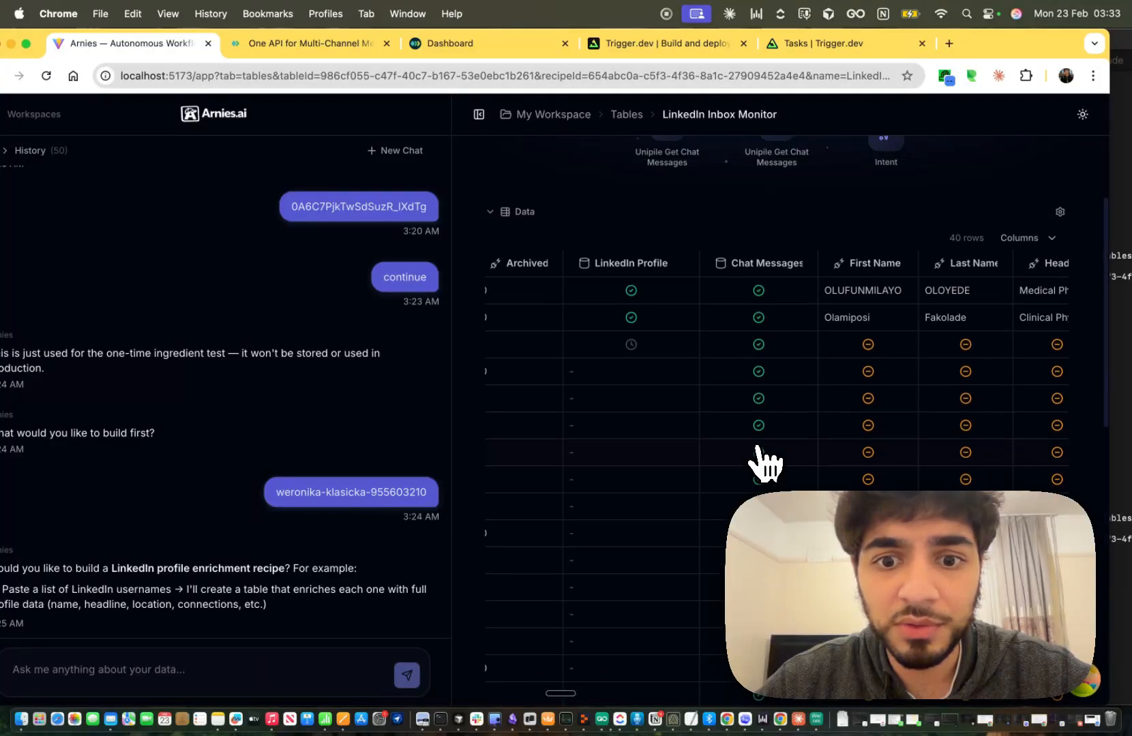
scroll(764, 464, "down", 1)
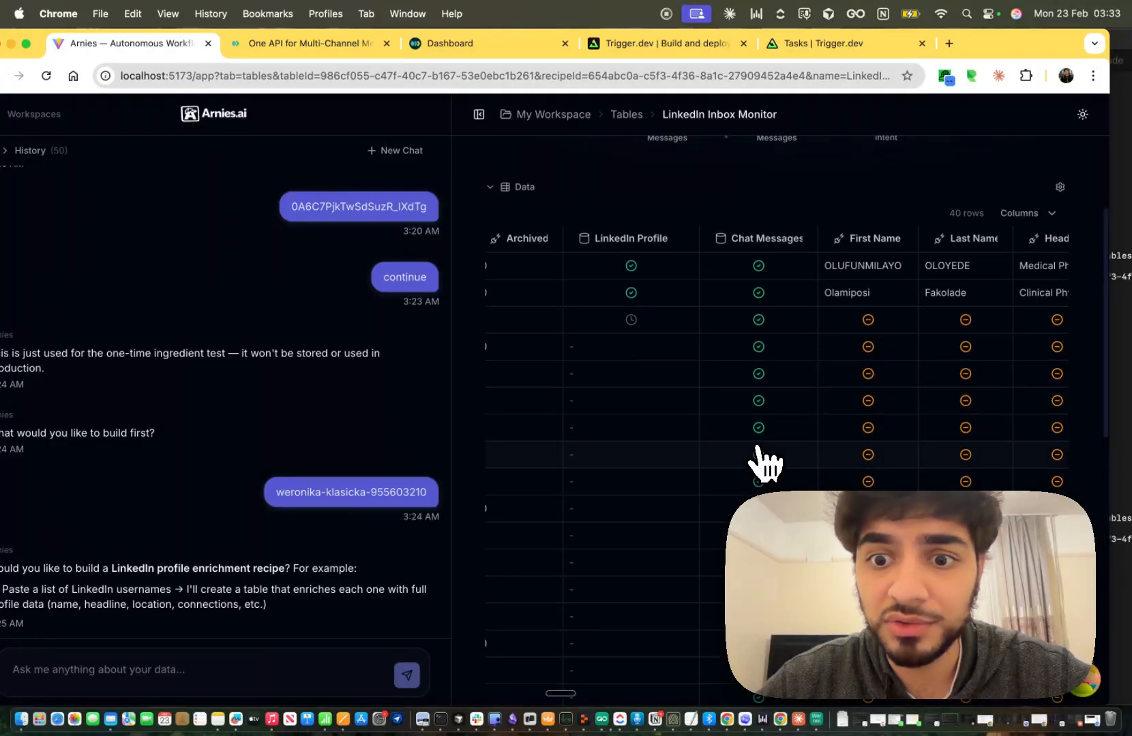
scroll(764, 464, "right", 10)
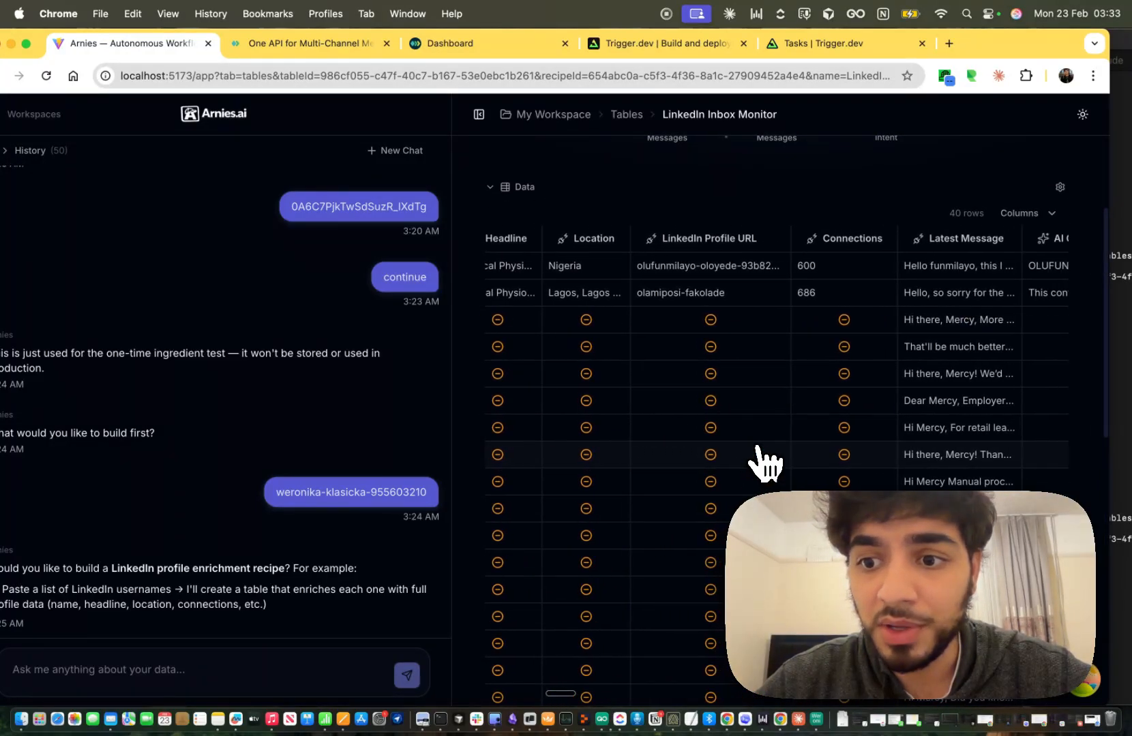